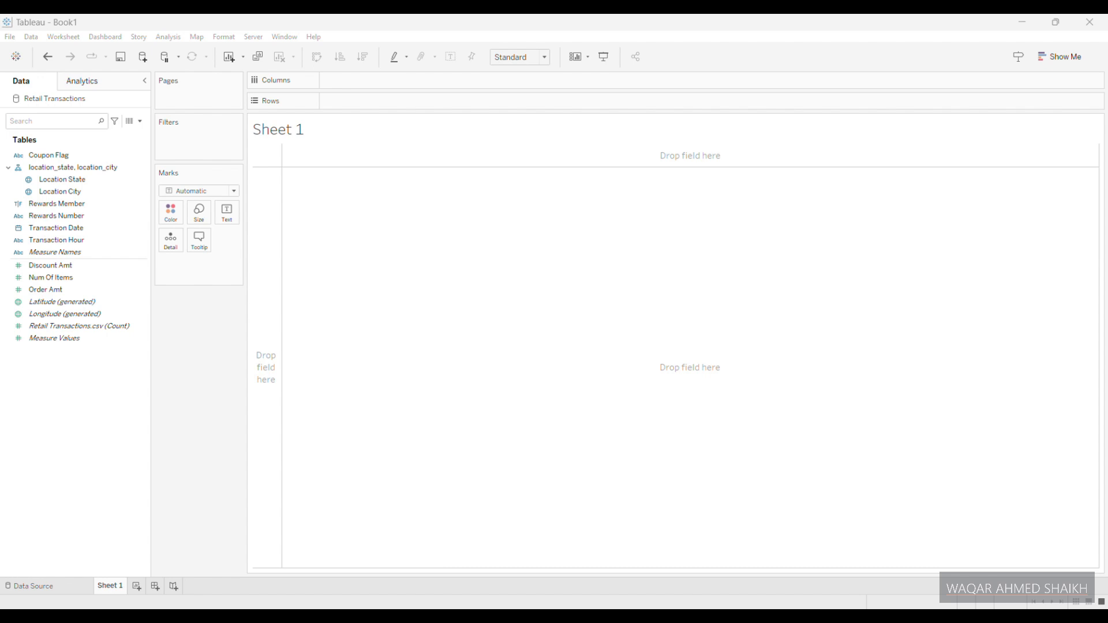
- Set the font for all text in the workbook formatting to Tw Cen MT
left_click(289, 37)
left_click(224, 37)
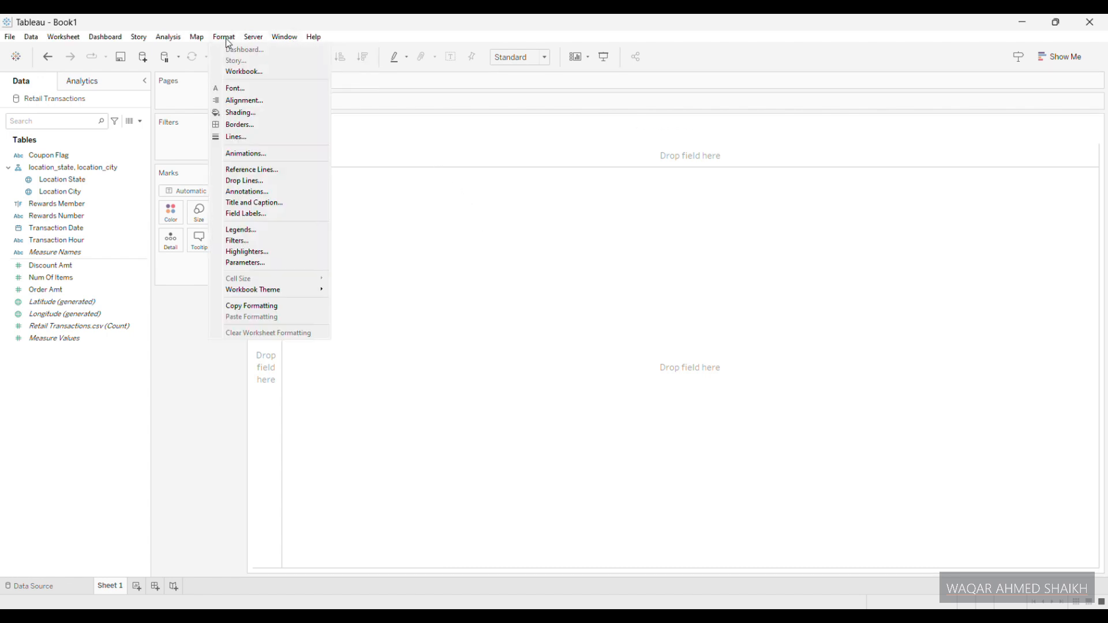
left_click(242, 72)
left_click(67, 125)
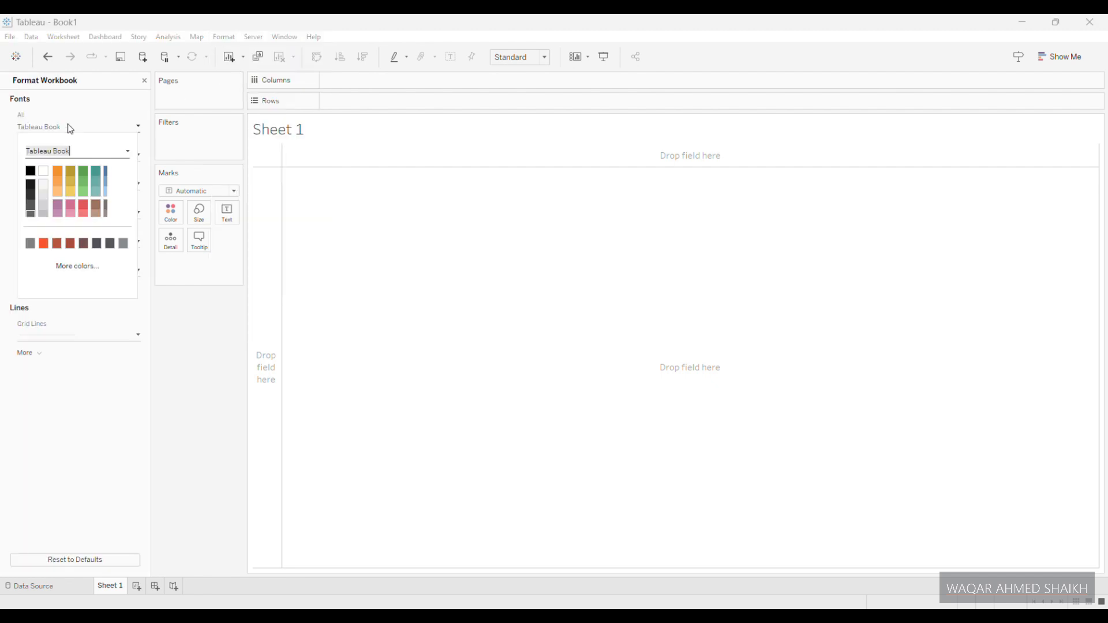
type("tw Cen MT")
key("Return")
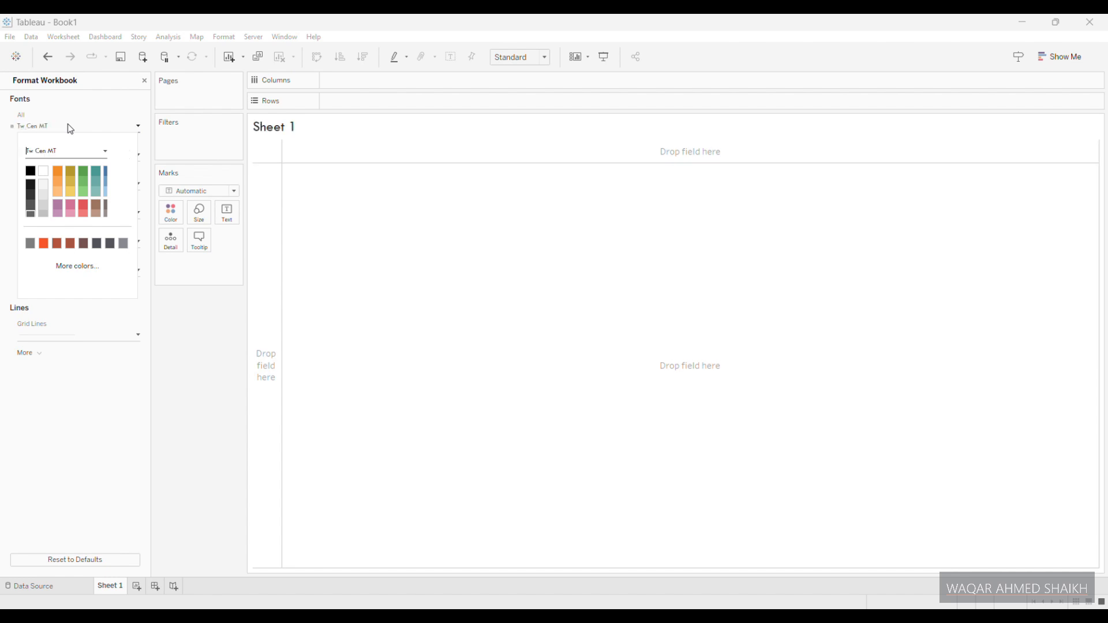
- Turn off the grid lines for the whole workbook
left_click(99, 335)
left_click(54, 360)
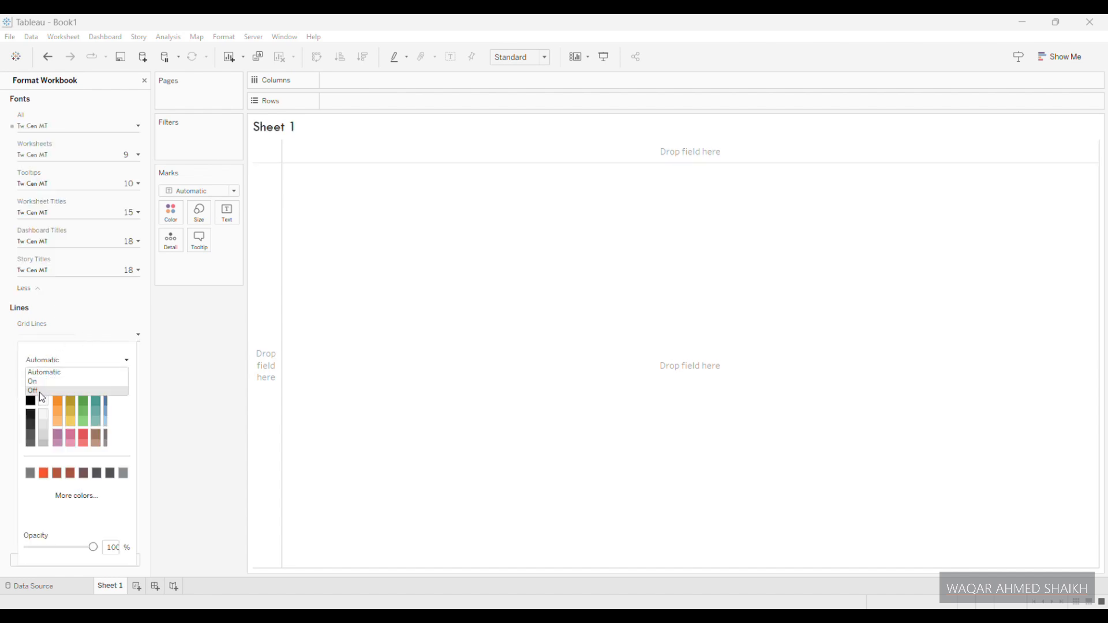
left_click(41, 394)
left_click(5, 373)
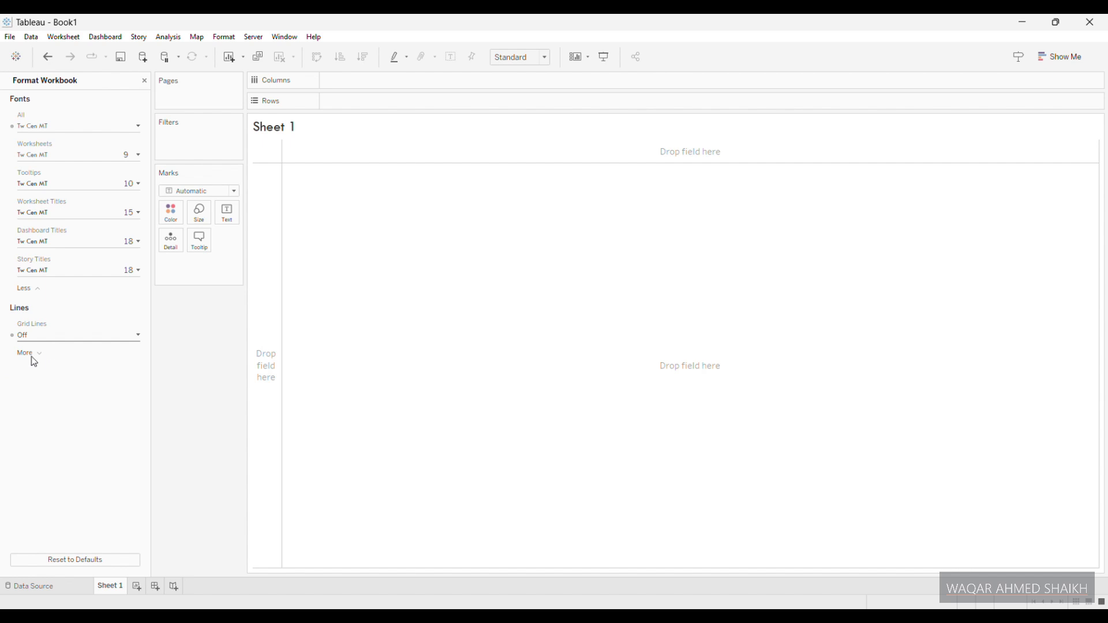
- Turn off the workbook's zero lines and close the workbook formatting settings
left_click(31, 357)
left_click(46, 364)
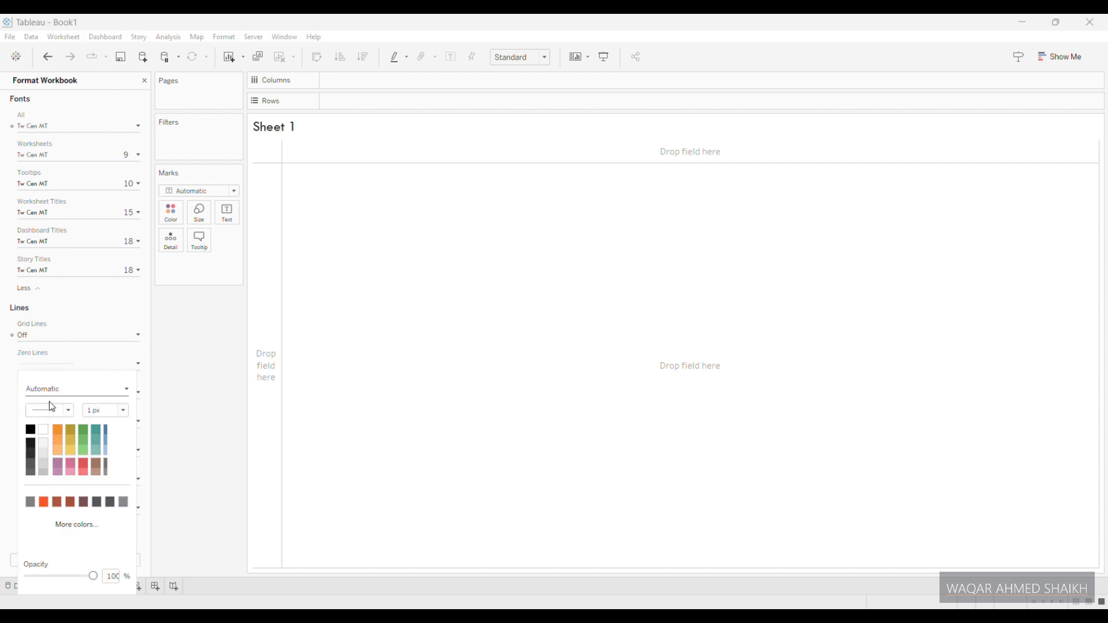
left_click(53, 391)
left_click(41, 424)
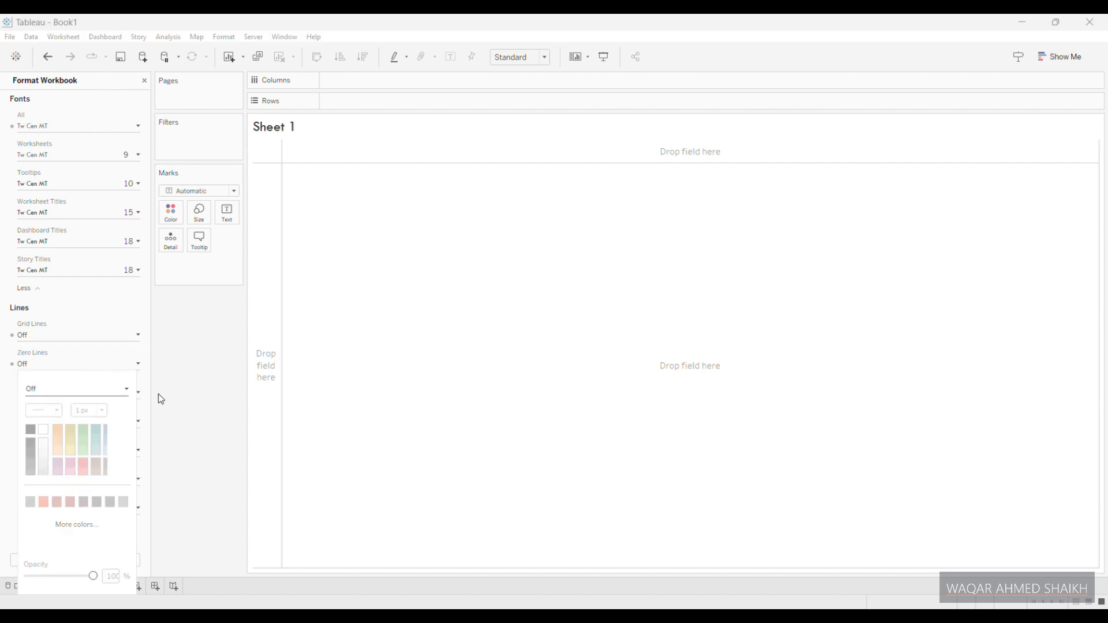
left_click(203, 383)
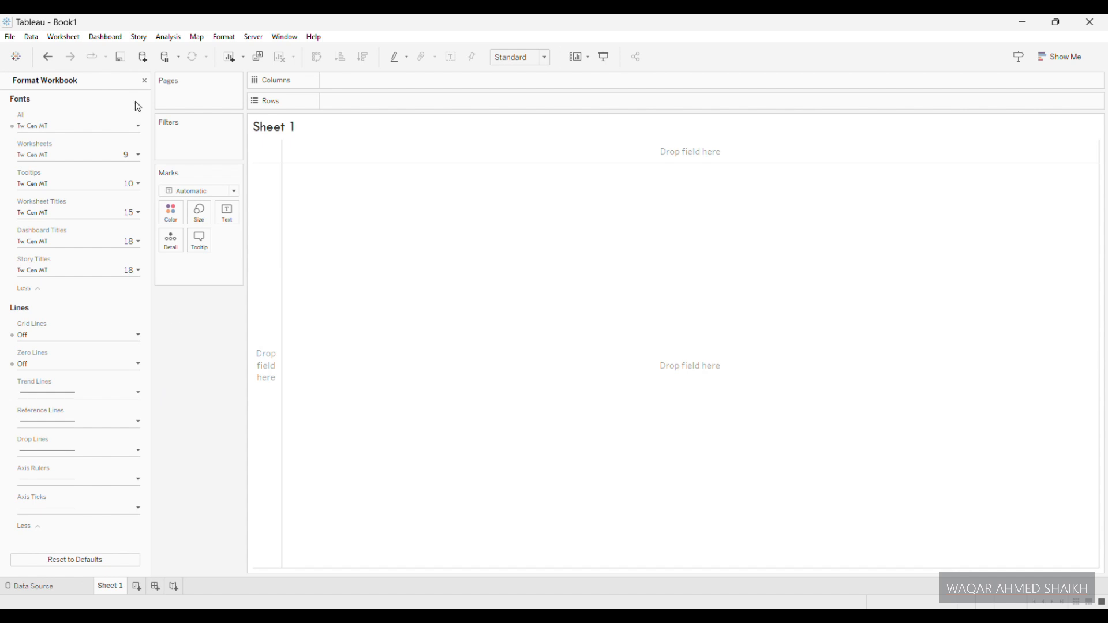
left_click(145, 81)
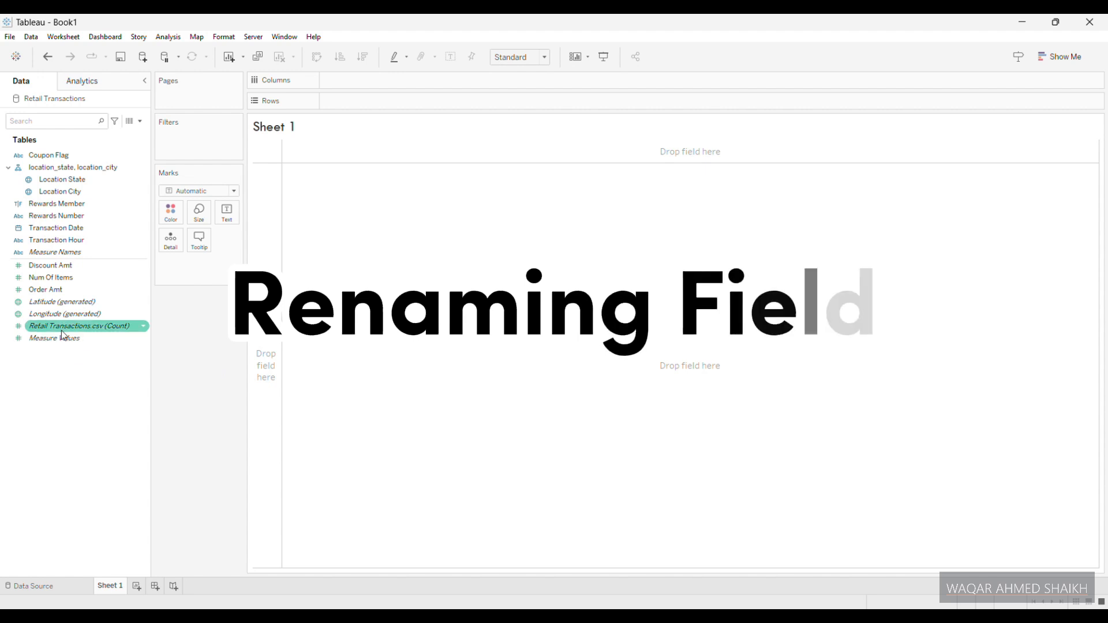
- Rename the Order Amt field to Sales Amount
right_click(50, 290)
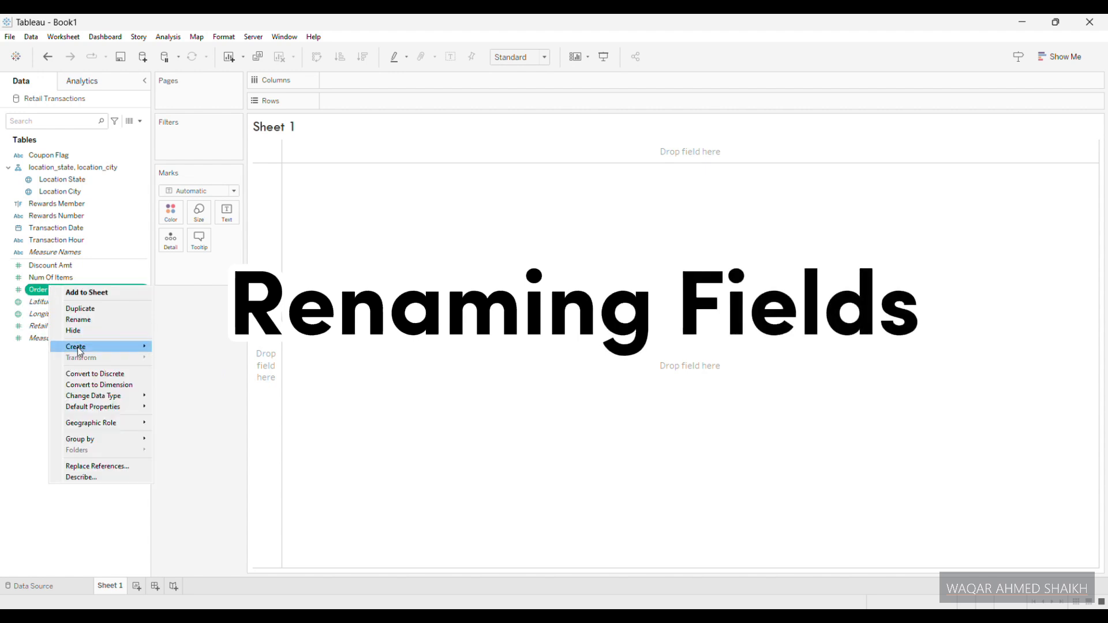
mouse_move(77, 348)
left_click(84, 319)
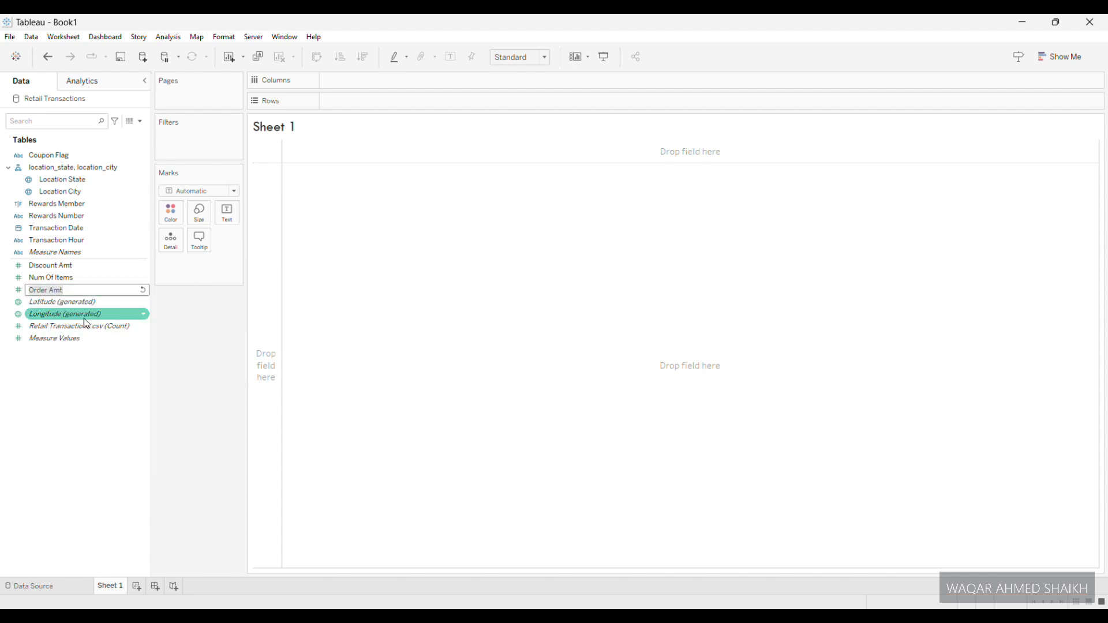
key("BackSpace")
key("BackSpace")
key("BackSpace")
key("BackSpace")
key("BackSpace")
key("BackSpace")
key("BackSpace")
key("BackSpace")
key("BackSpace")
type("Sales Amount")
key("Return")
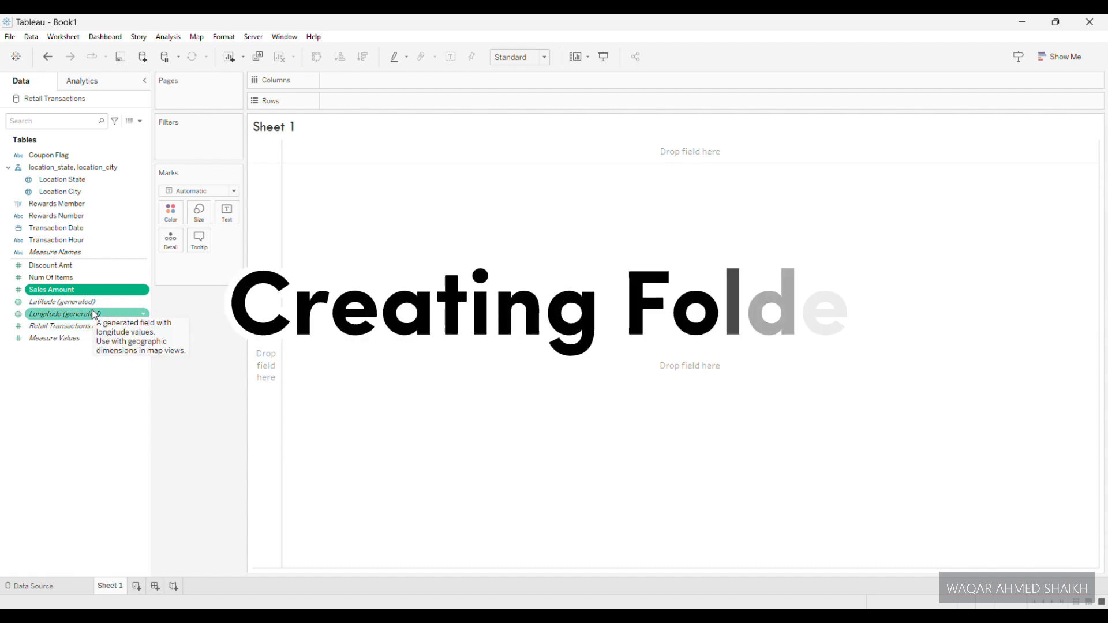
- Group the data fields by folder and create a folder named Sales for the Sales Amount field
right_click(55, 292)
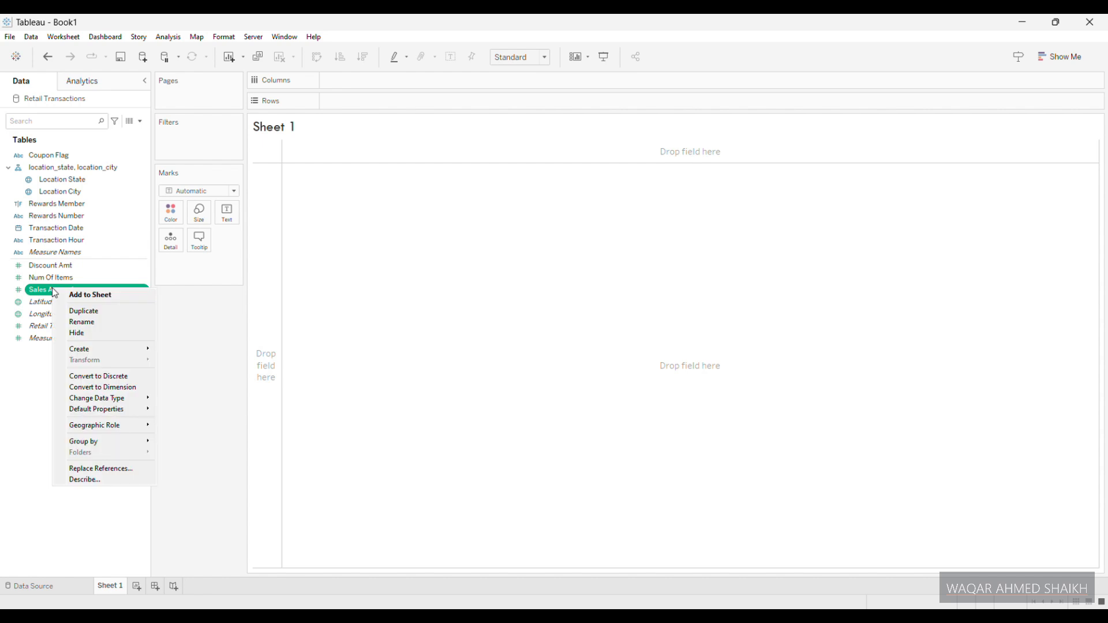
mouse_move(86, 442)
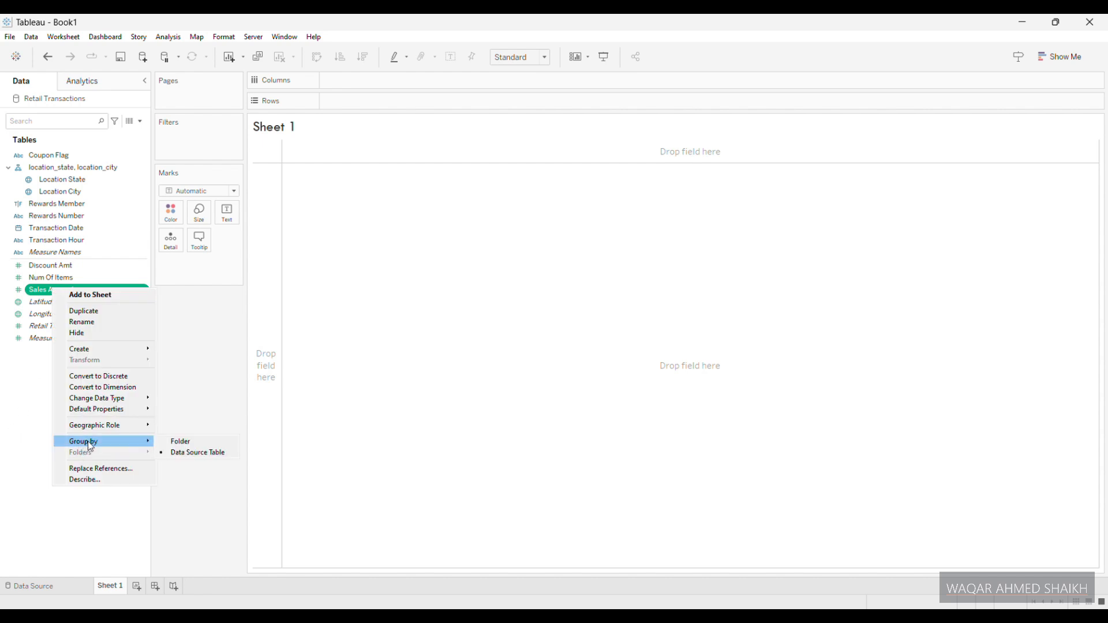
left_click(179, 442)
right_click(48, 286)
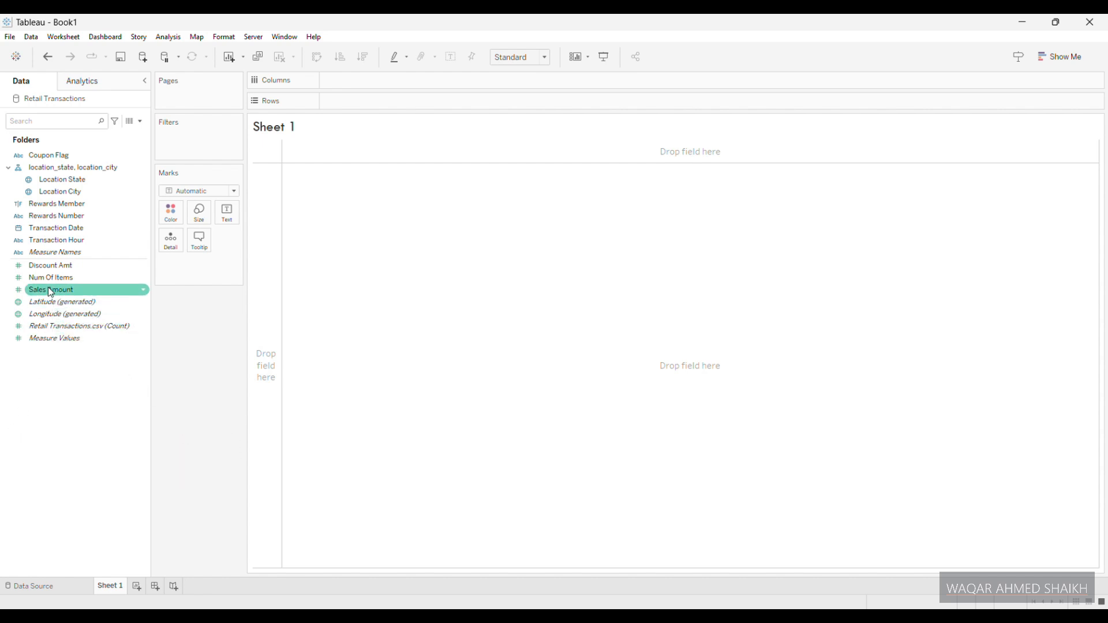
mouse_move(106, 458)
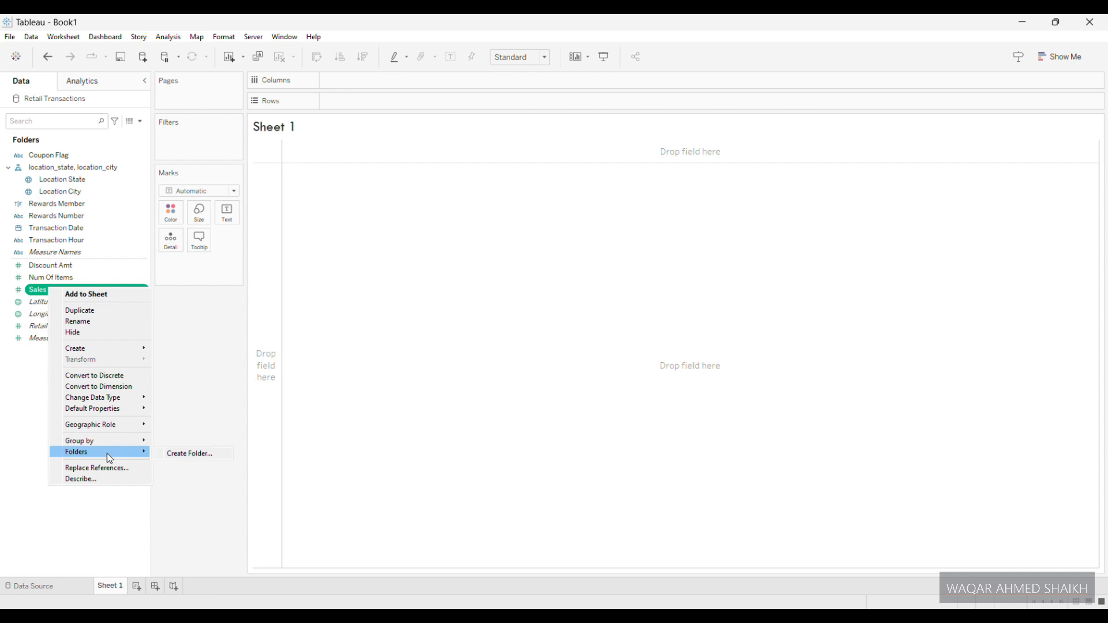
left_click(188, 455)
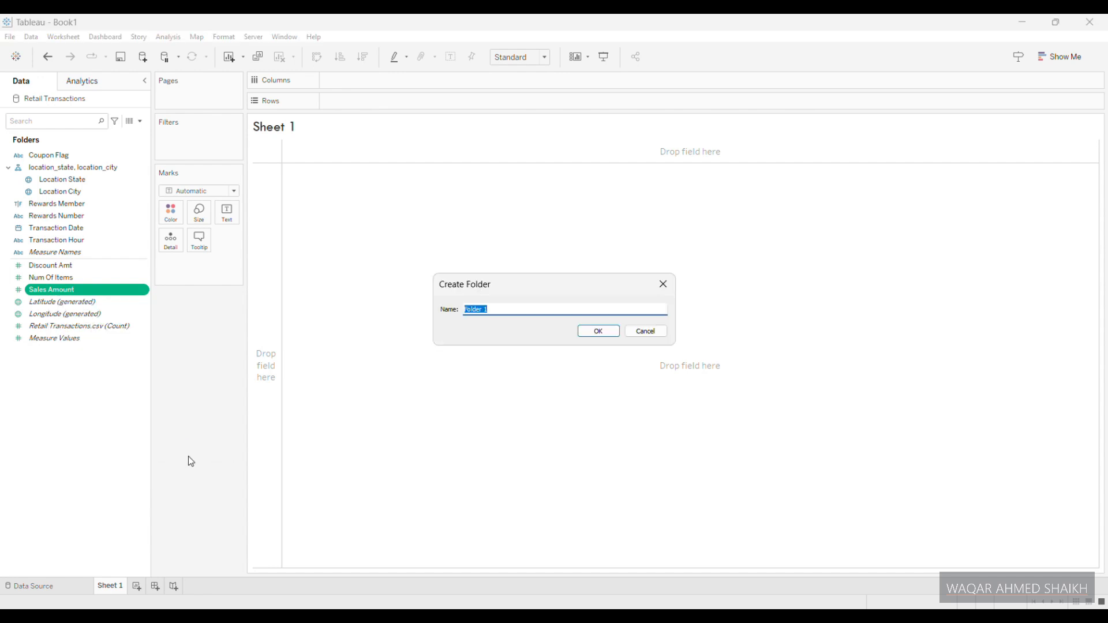
type("Sales")
key("Return")
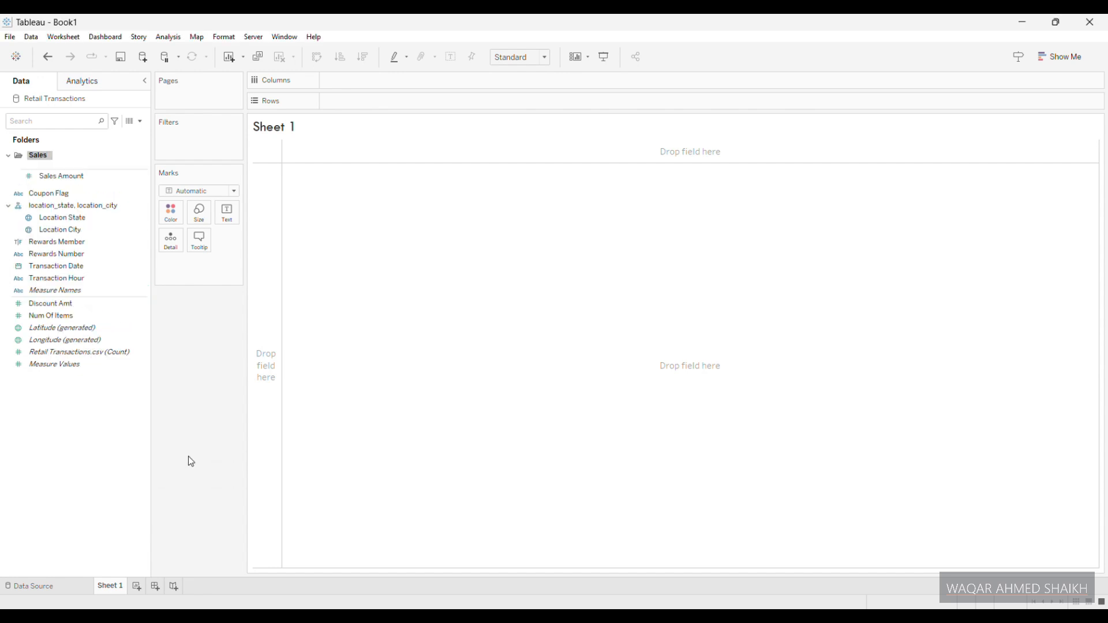
- Create a folder named Items for the Num Of Items field
right_click(45, 316)
mouse_move(85, 477)
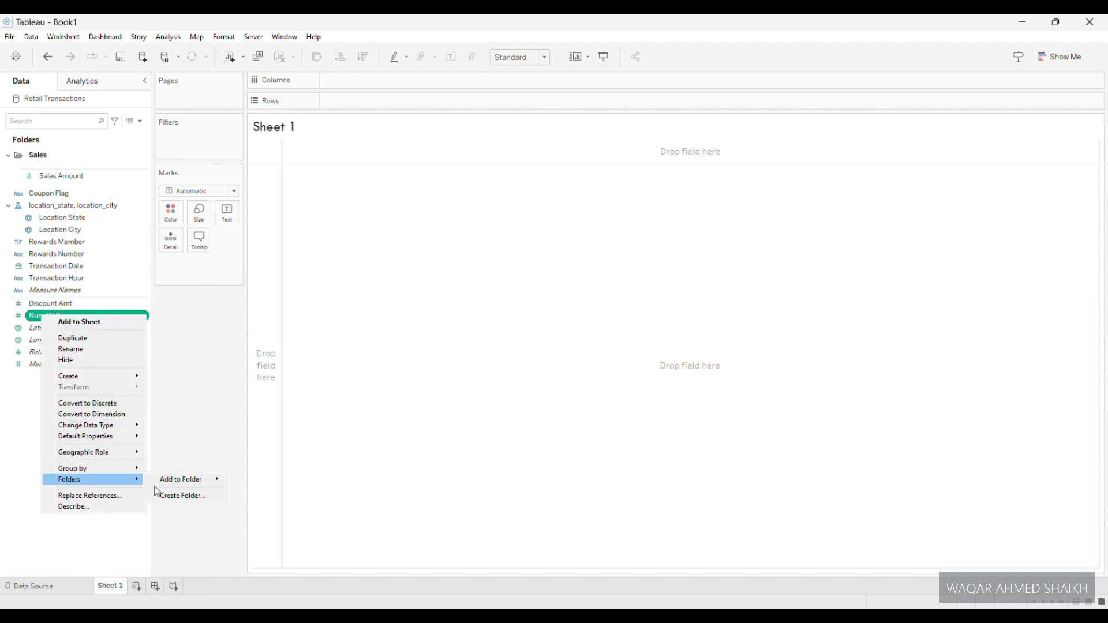
left_click(172, 494)
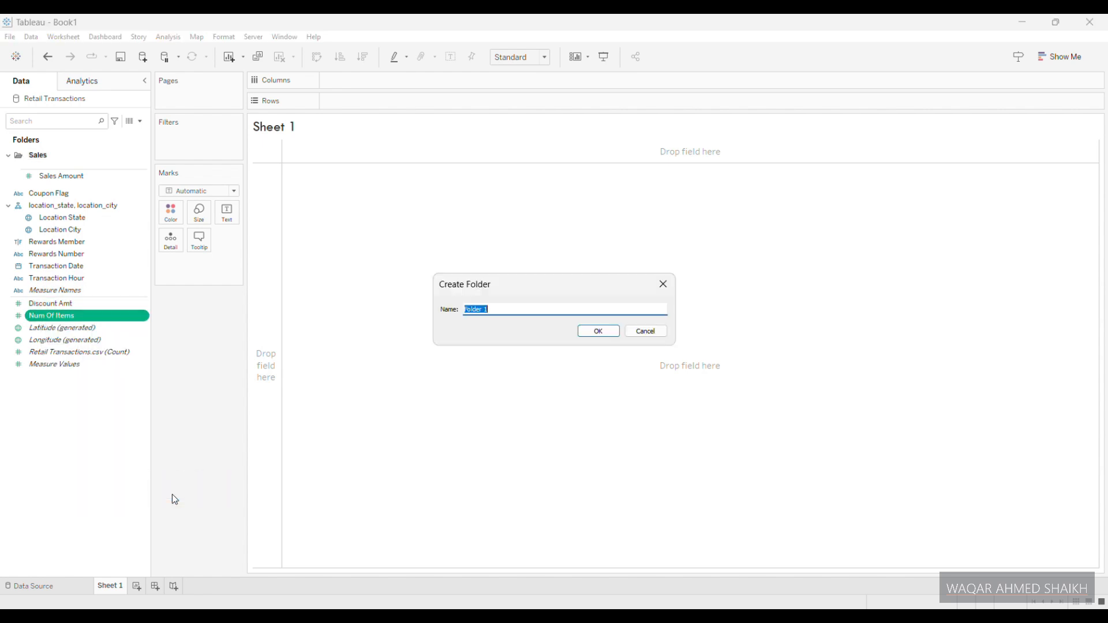
type("Items")
key("Return")
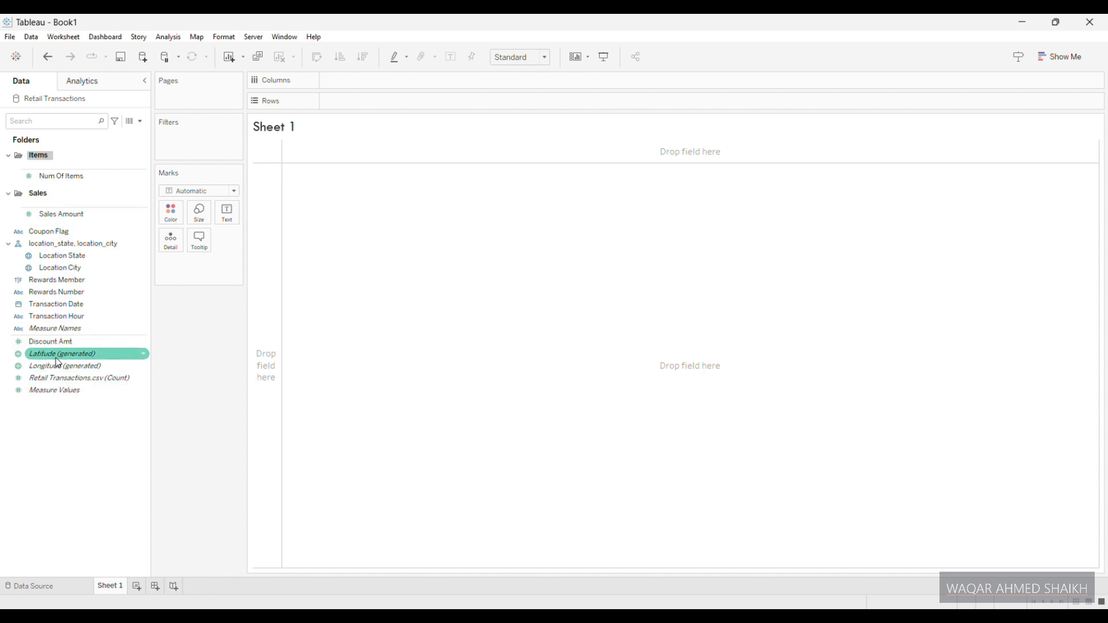
- Create a folder named Transactions for the Retail Transactions.csv (Count) field
left_click(59, 381)
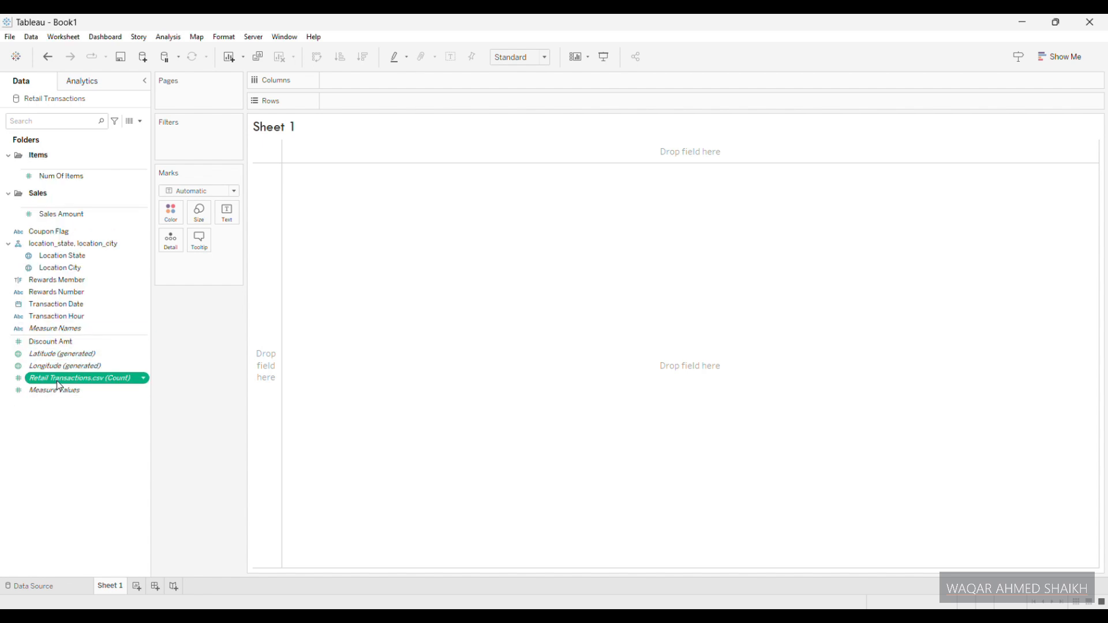
right_click(125, 382)
mouse_move(132, 475)
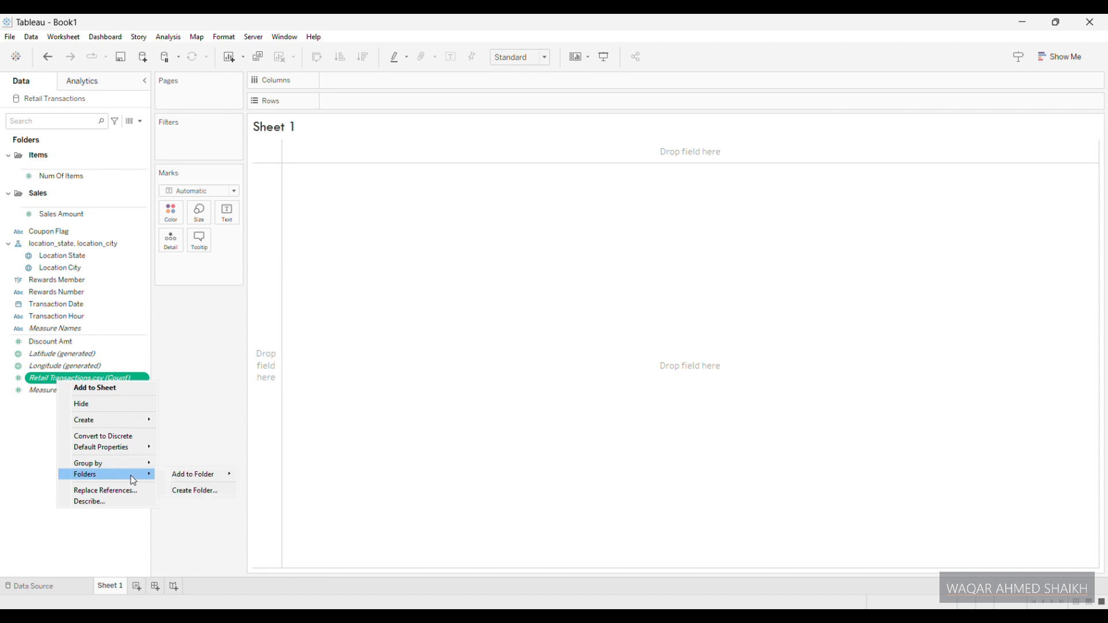
left_click(196, 490)
type("Transactio")
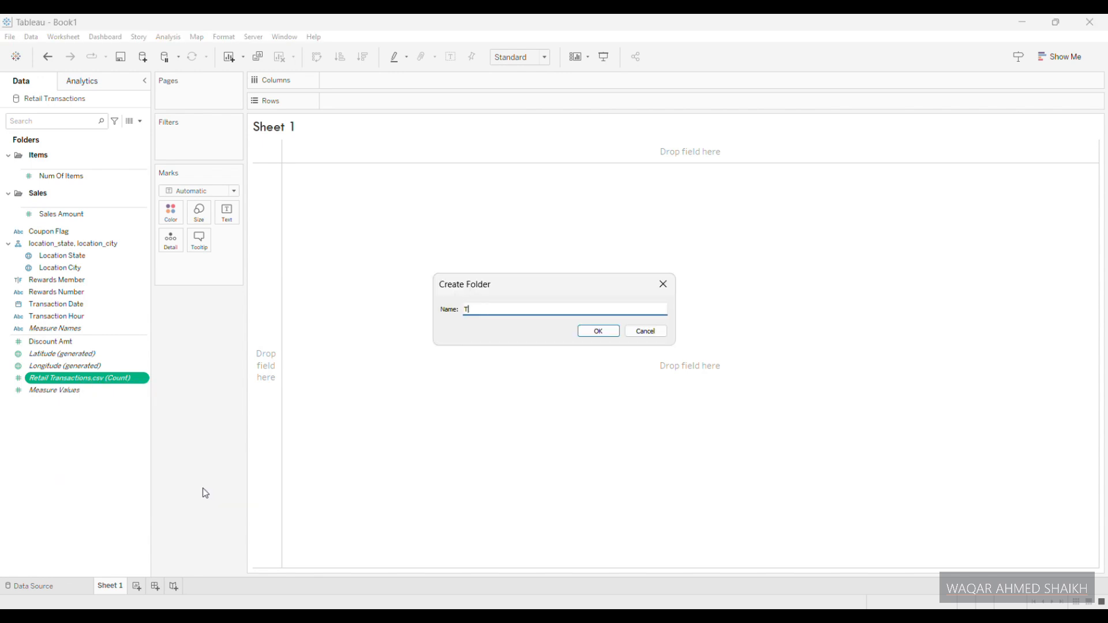
type("ns")
left_click(613, 332)
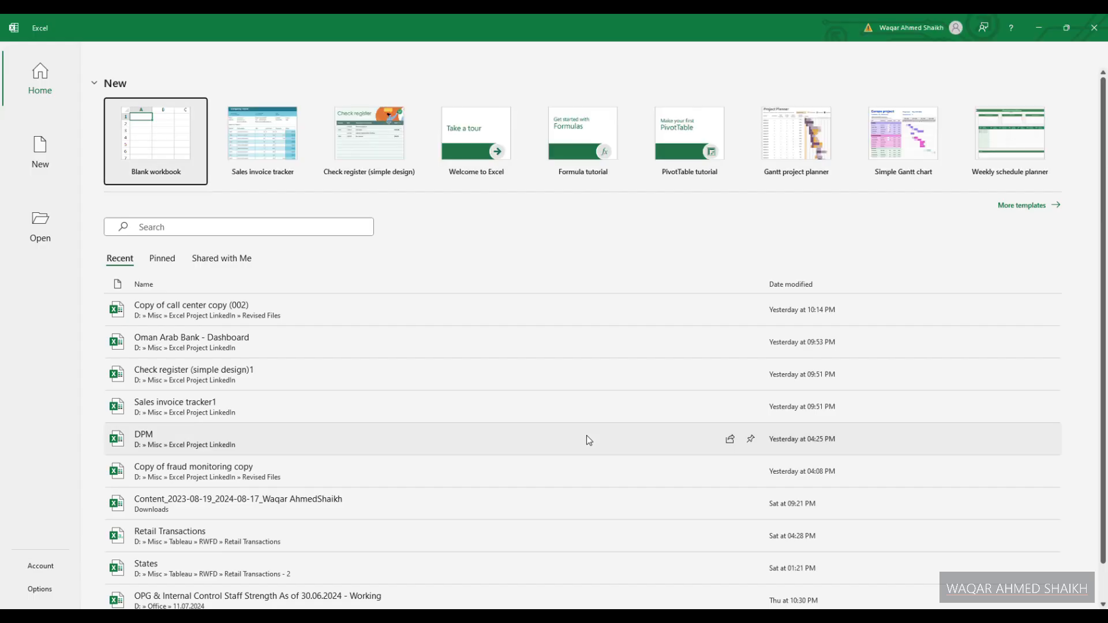
- Create a blank workbook in Excel and enter the header States in cell A1
left_click(197, 144)
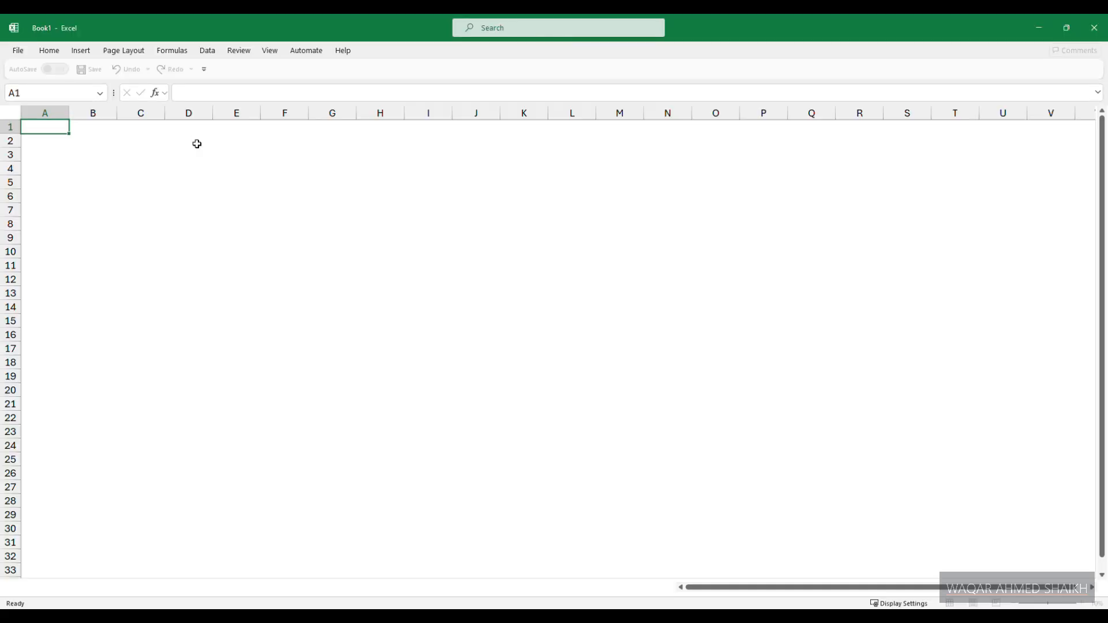
type("States")
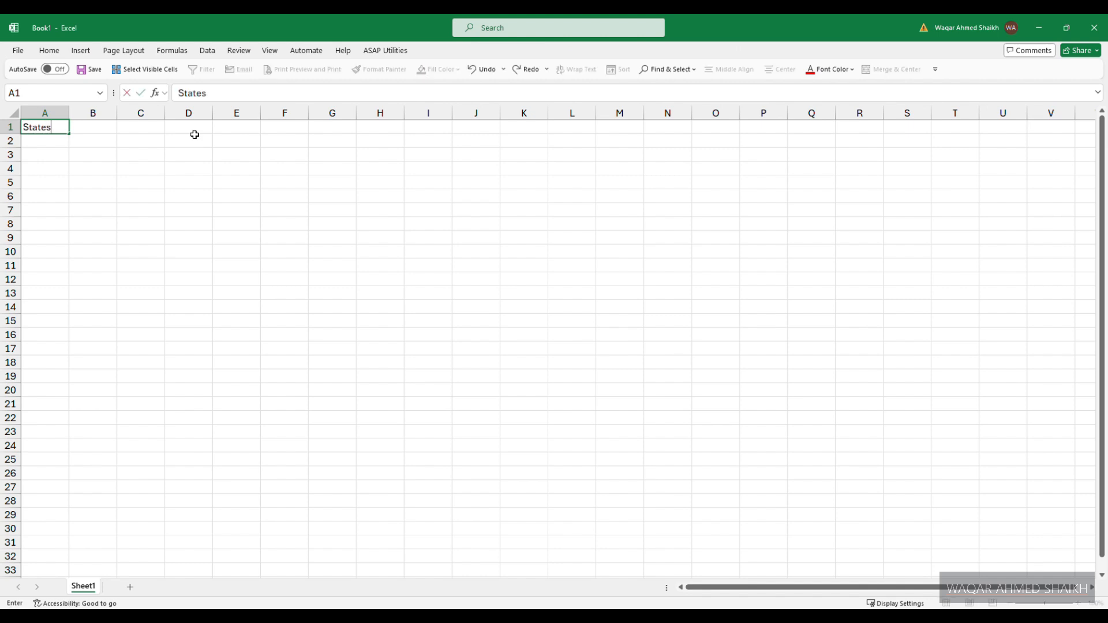
key("Return")
- Enter All, Alabama, Florida, Georgia and Mississipi in cells A2 to A6 under the States header
type("All")
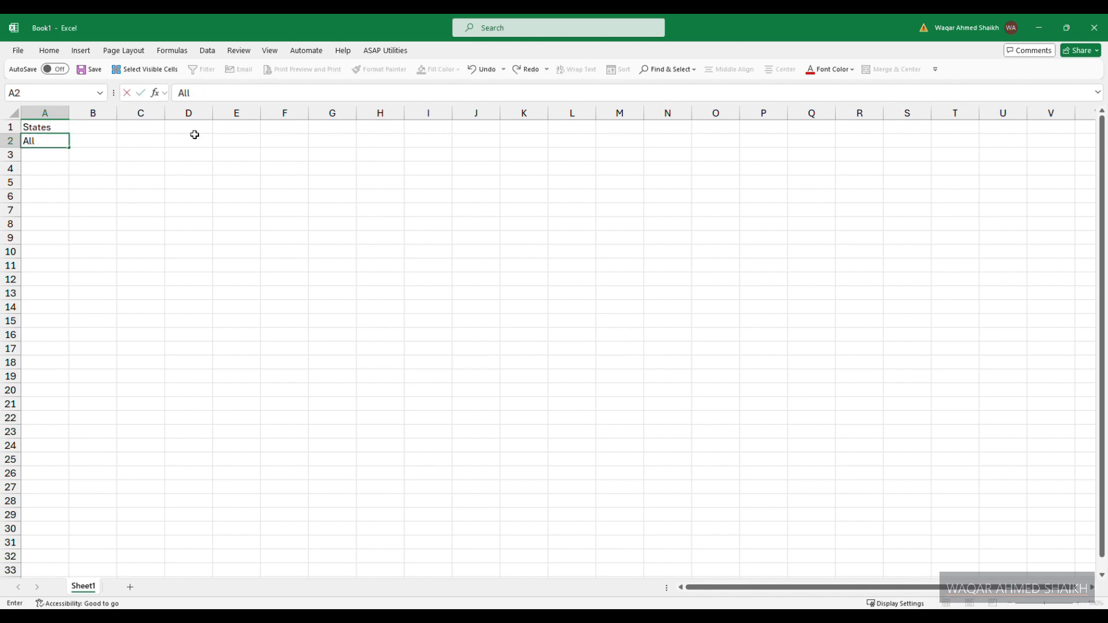
key("Return")
type("Allabama")
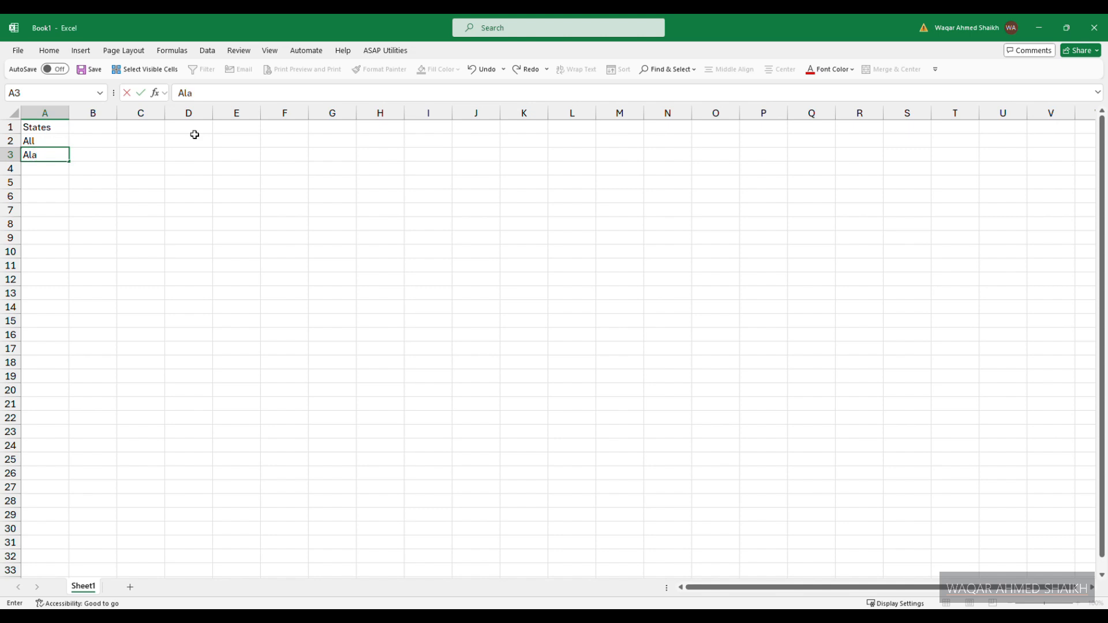
key("Return")
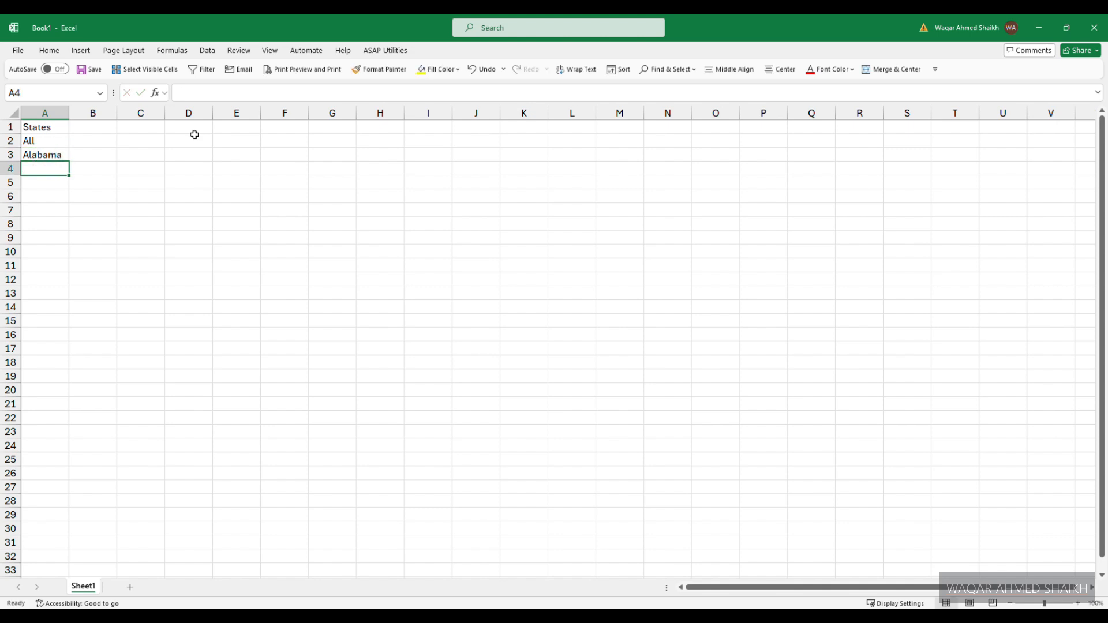
type("Florida")
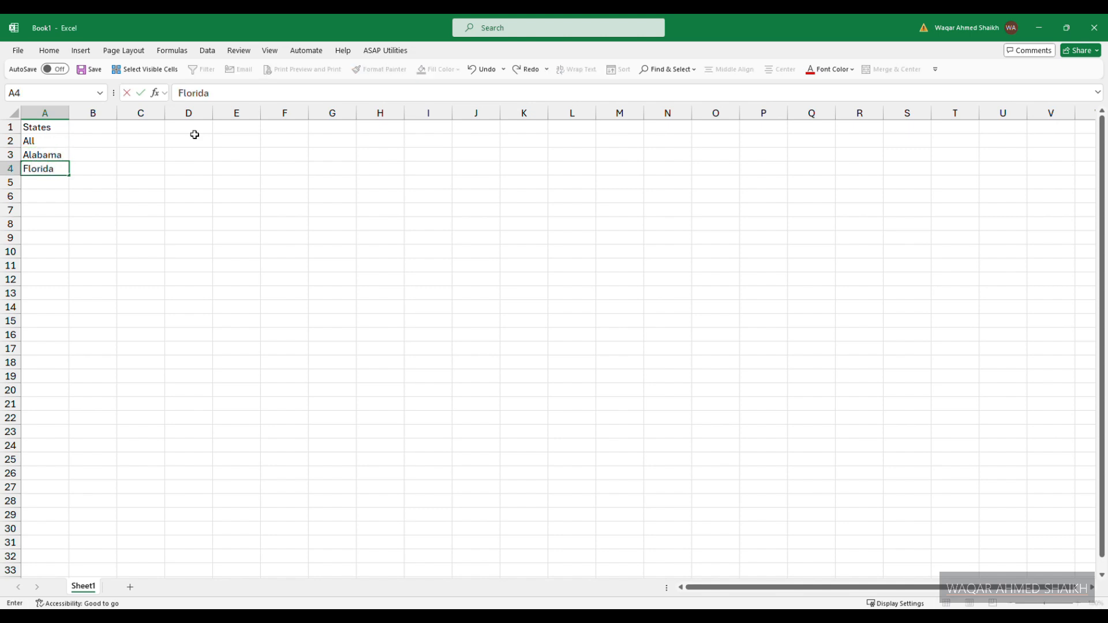
key("Return")
type("G")
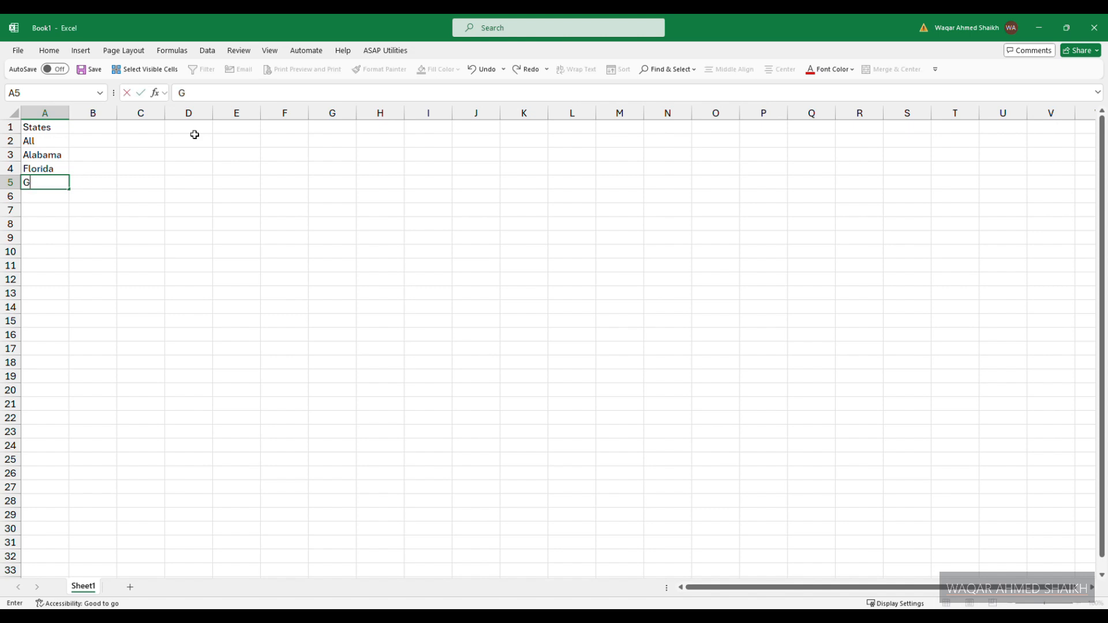
type("eorgia")
key("Return")
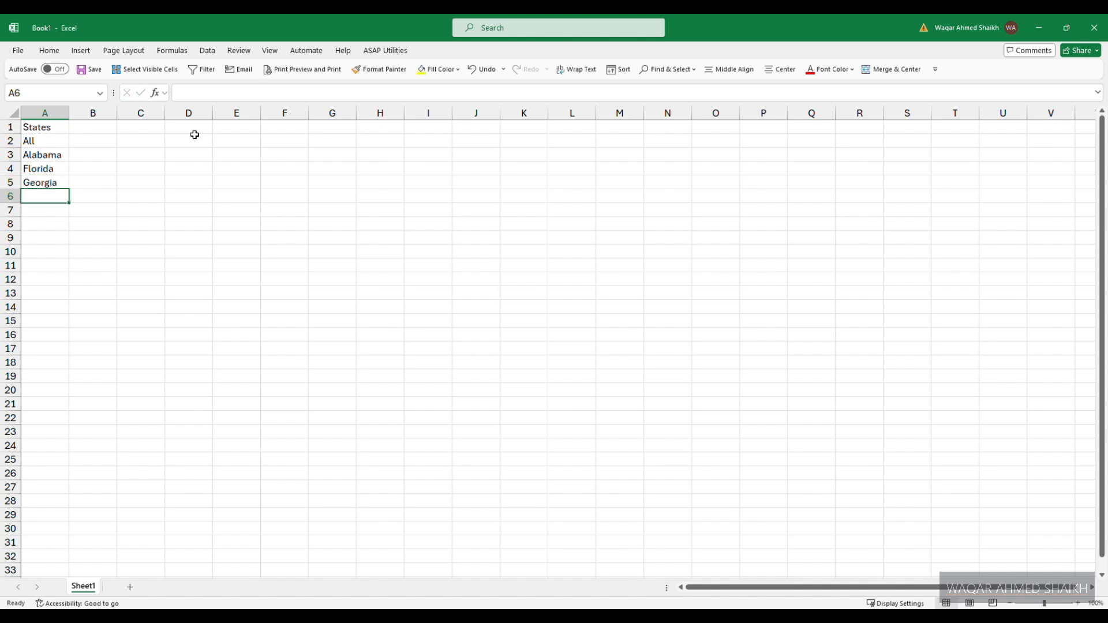
type("Miss")
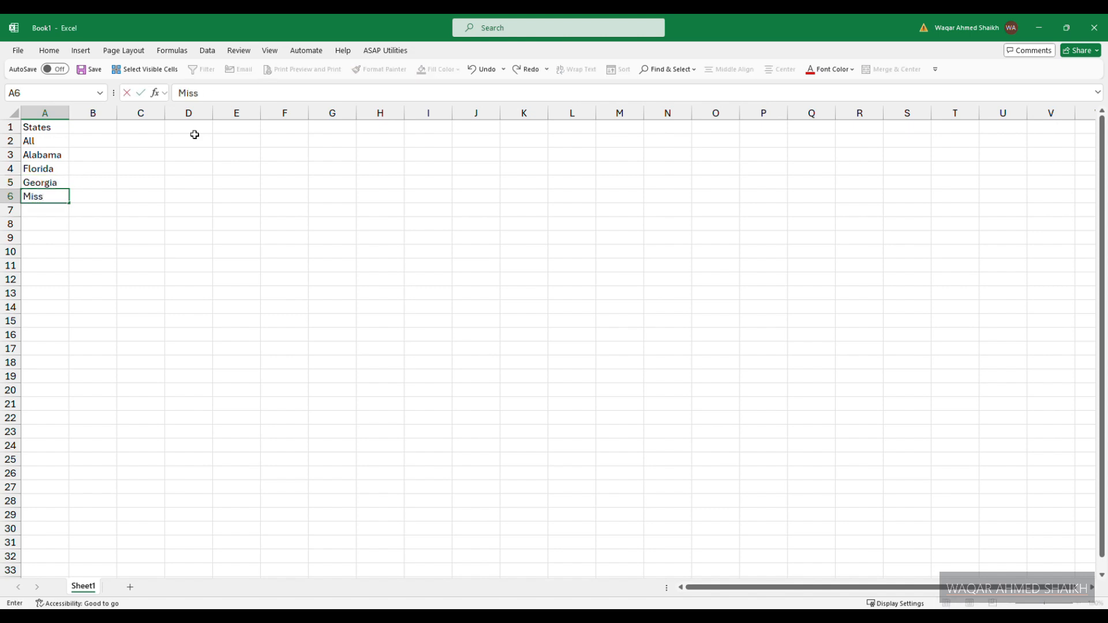
type("issipi")
key("Return")
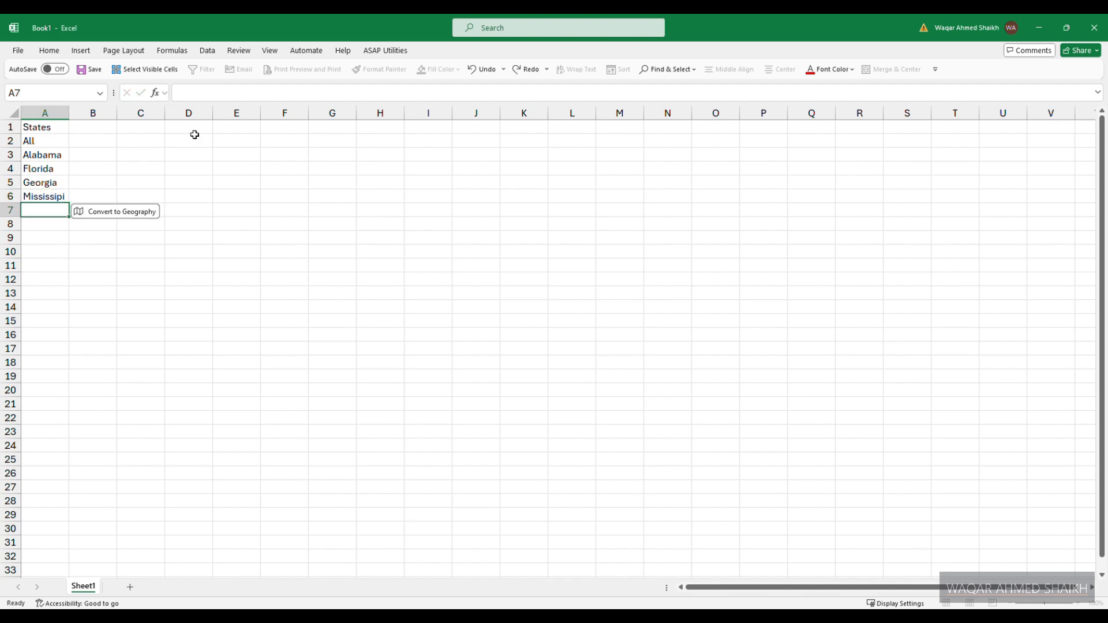
- Enter South Carolina in cell A7 and widen column A to fit its contents
type("Sou")
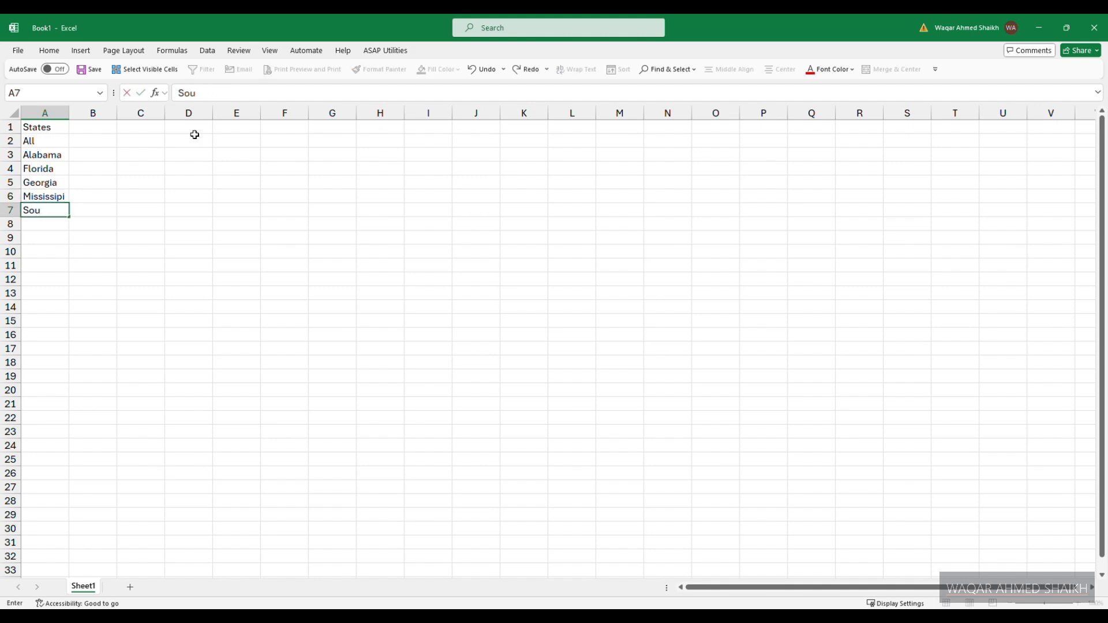
type("th Carolina")
key("Return")
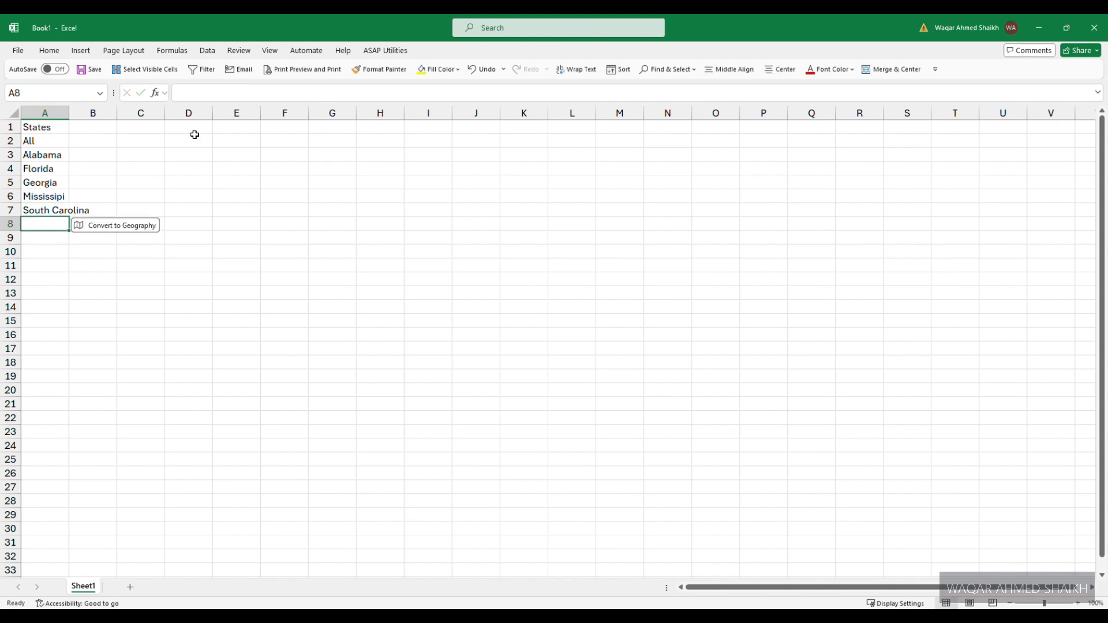
left_click(184, 376)
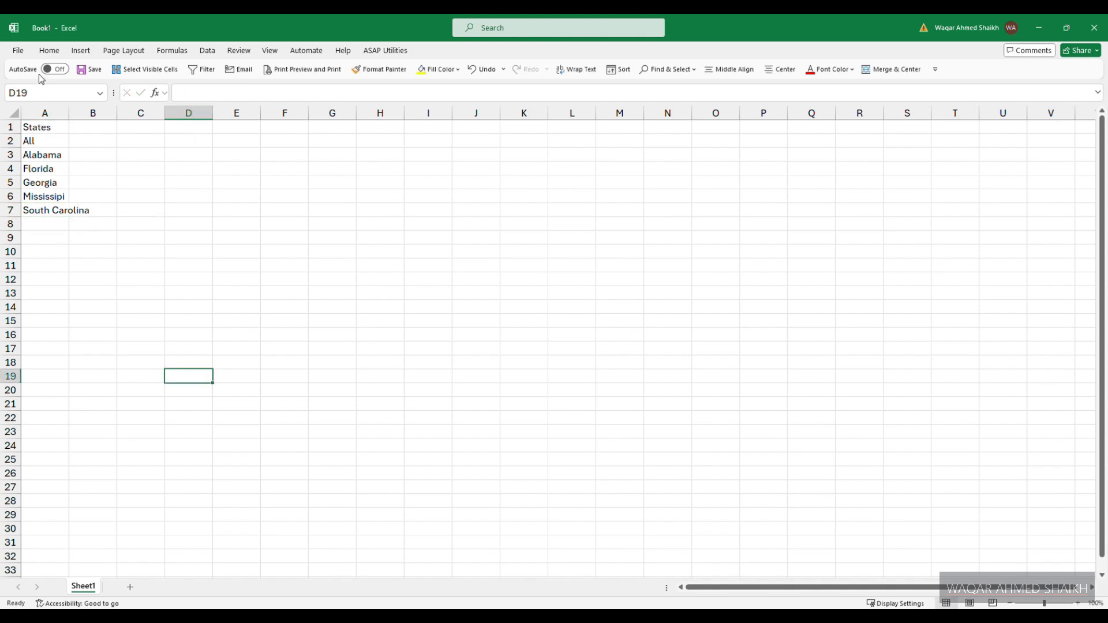
double_click(69, 113)
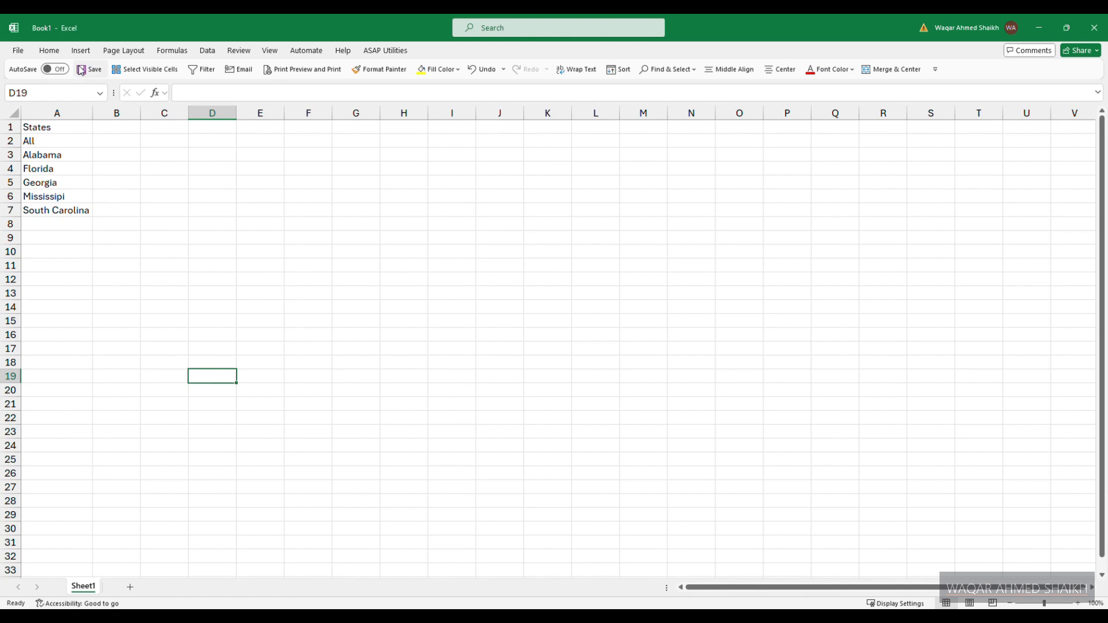
- Save the workbook as States in the Retail Transactions - 2 folder and close Excel
left_click(81, 70)
left_click(481, 481)
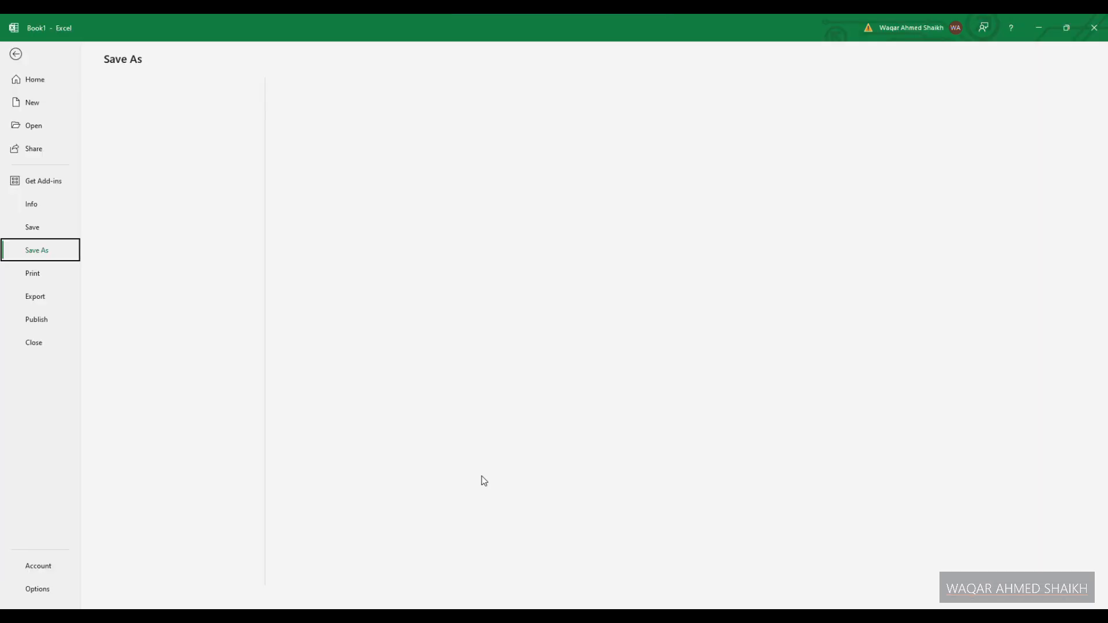
left_click(169, 359)
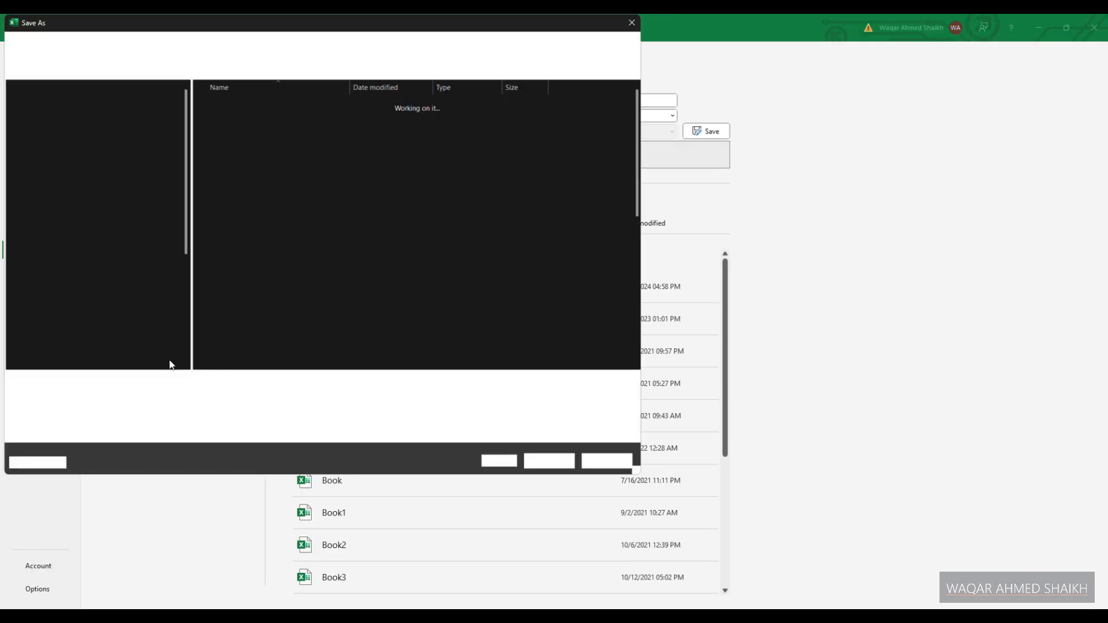
scroll(75, 354, "down", 1)
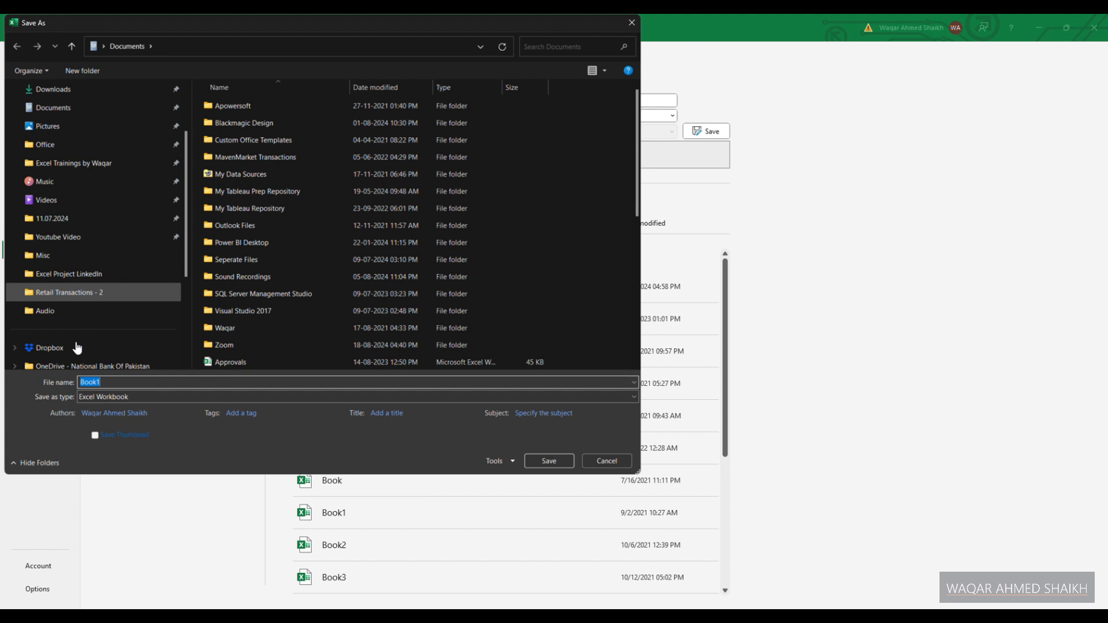
left_click(74, 299)
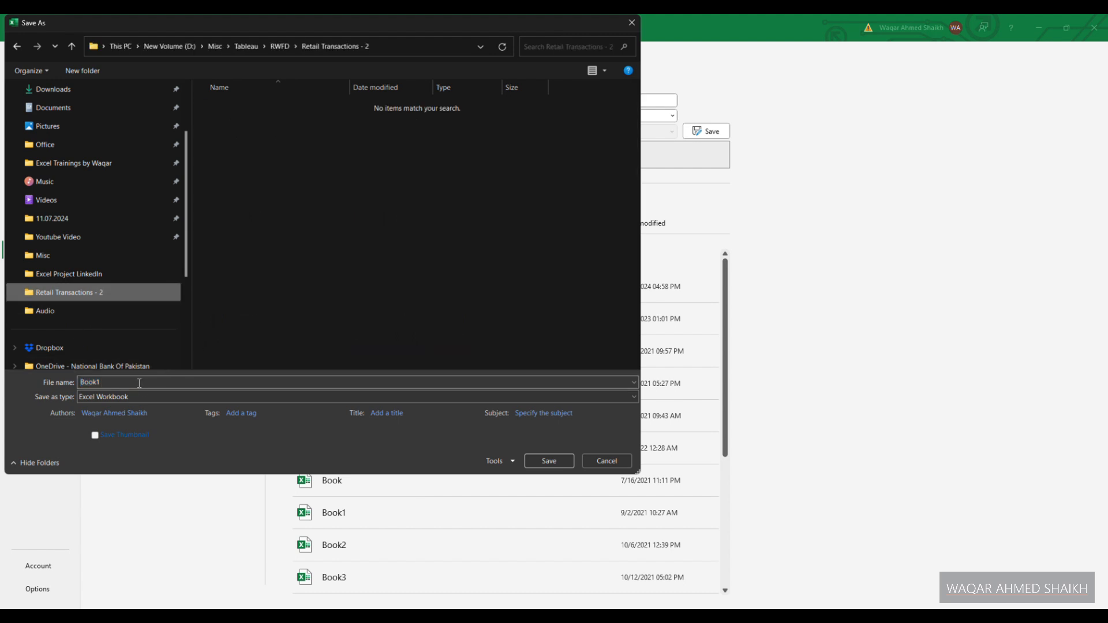
type("States")
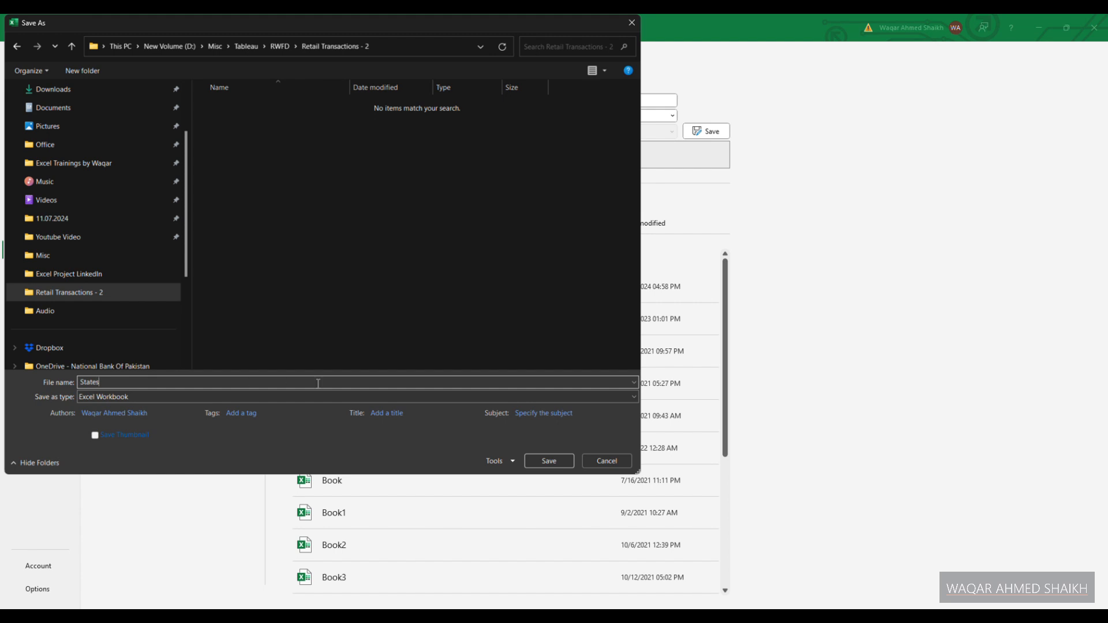
left_click(545, 460)
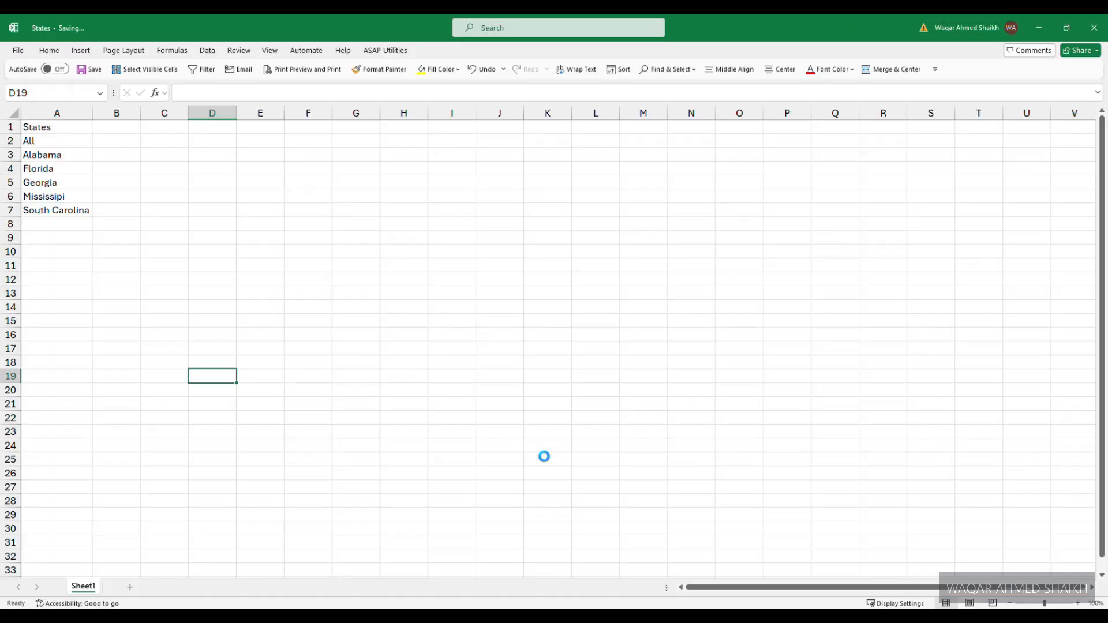
left_click(394, 279)
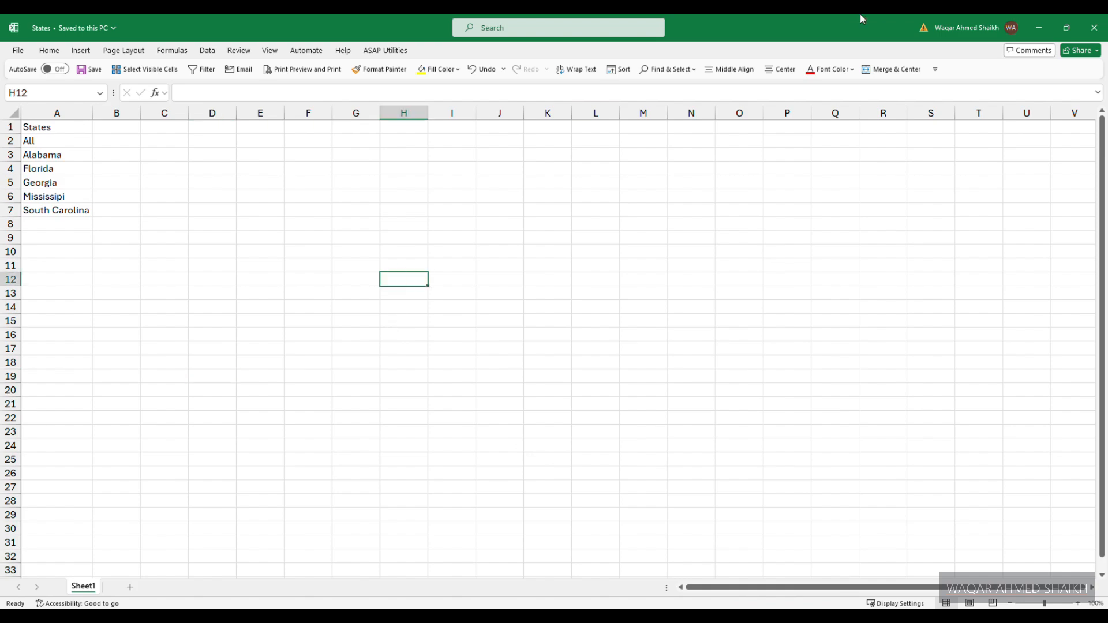
left_click(1096, 29)
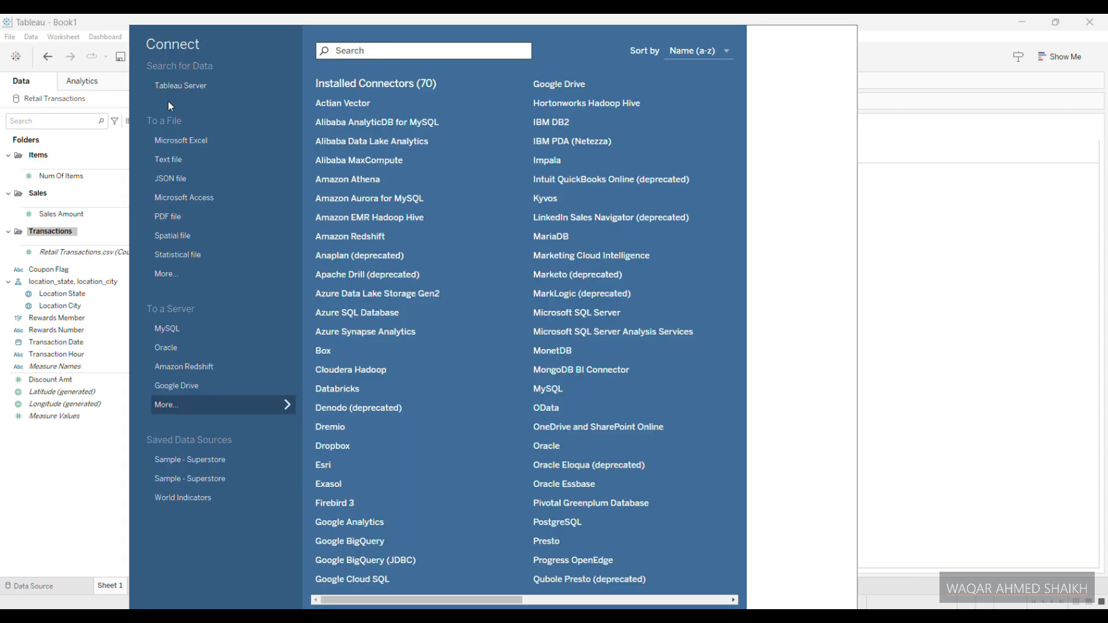
- Connect Tableau to the States Excel workbook as a new data source and return to Sheet 1
left_click(192, 140)
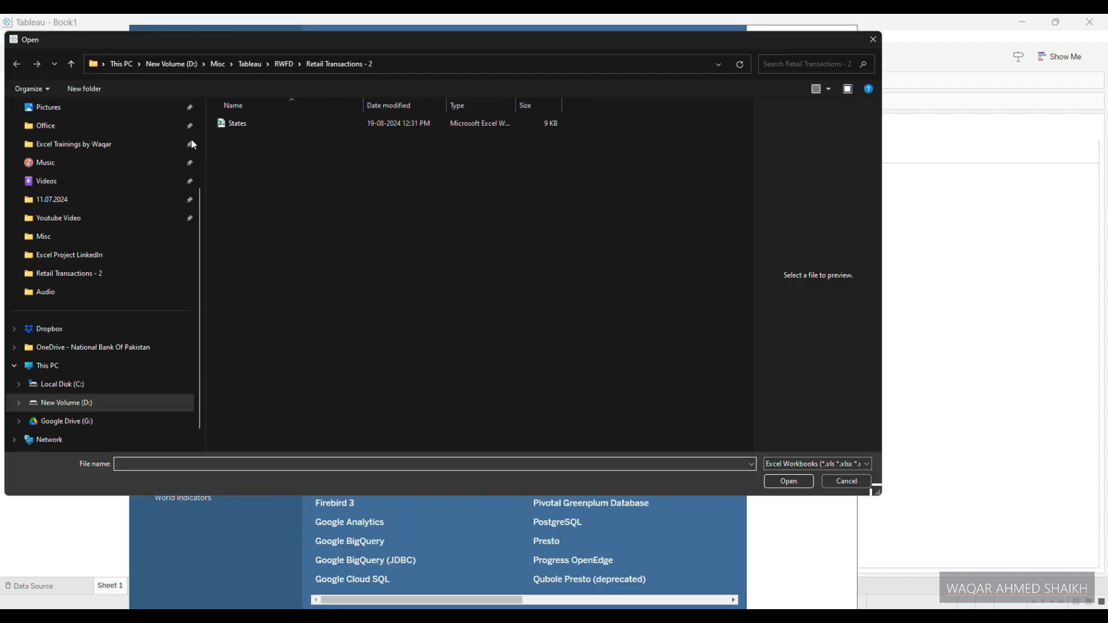
left_click(222, 125)
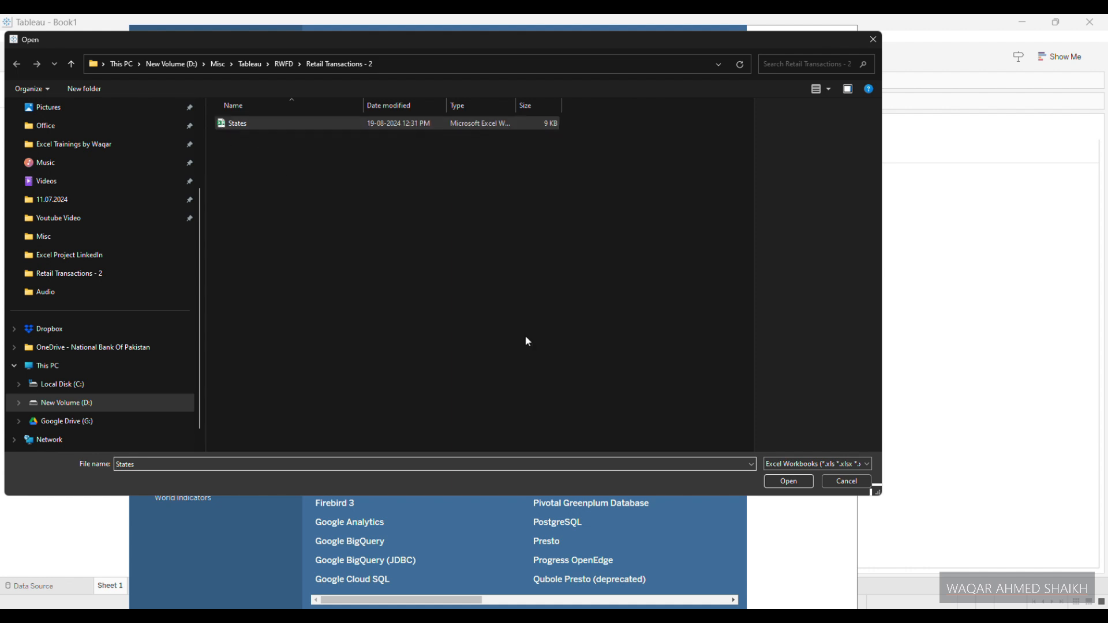
left_click(783, 485)
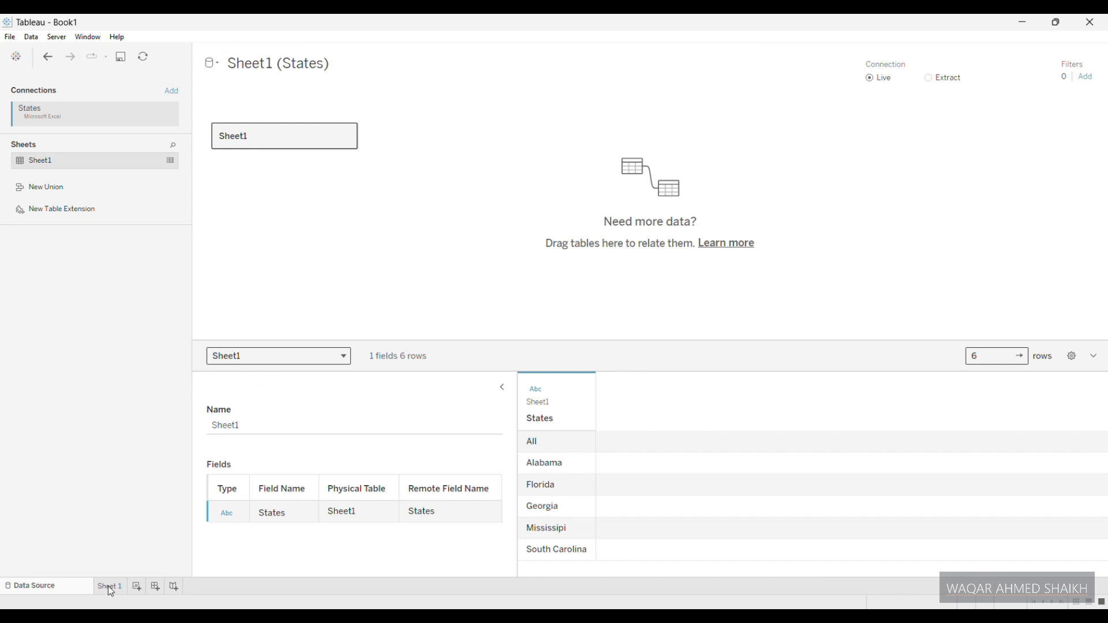
left_click(109, 586)
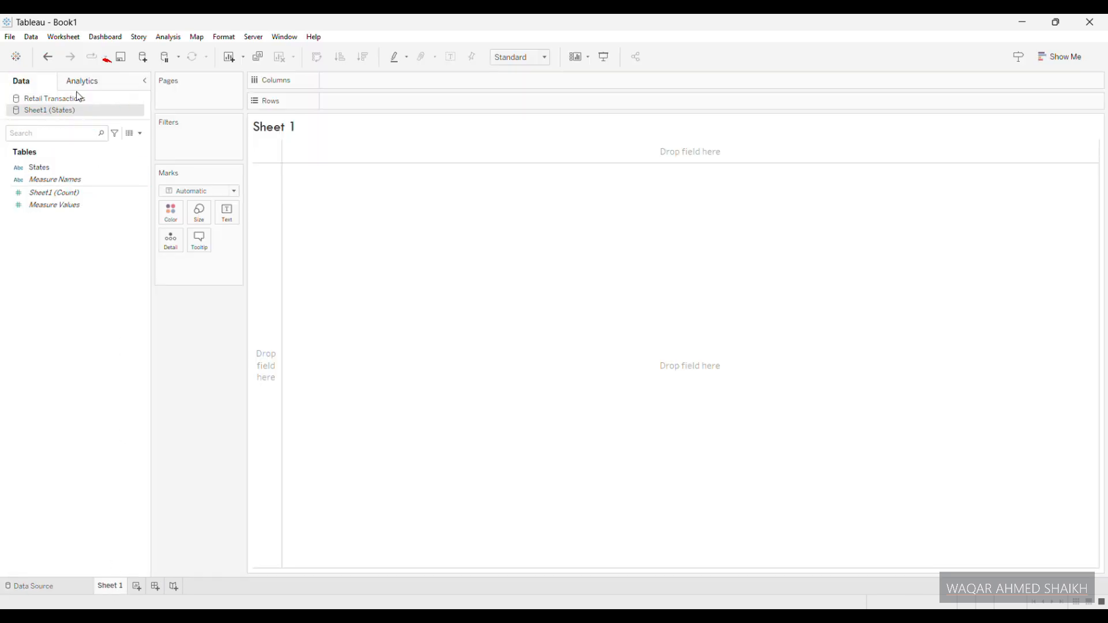
- Start a new parameter in the Retail Transactions data source named Metric Selector with the String data type
left_click(40, 101)
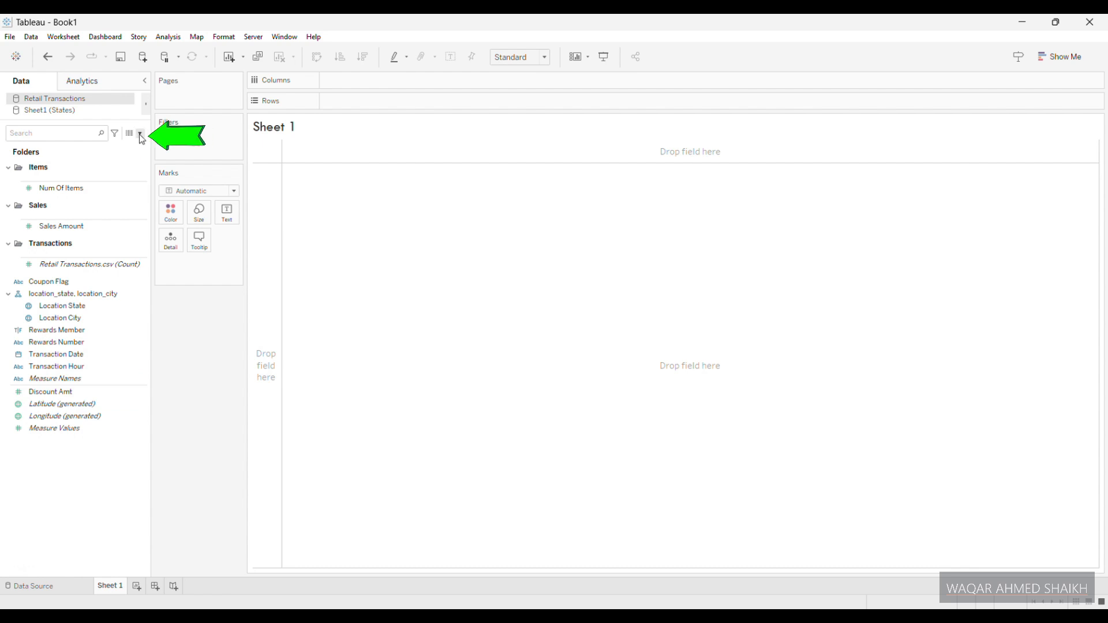
left_click(140, 133)
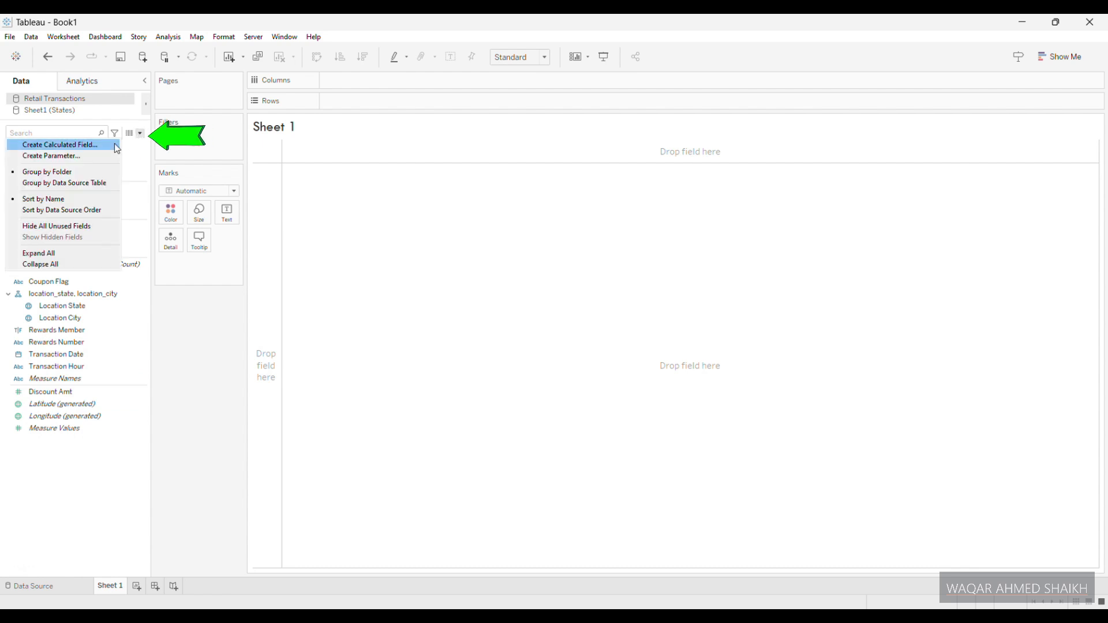
left_click(77, 156)
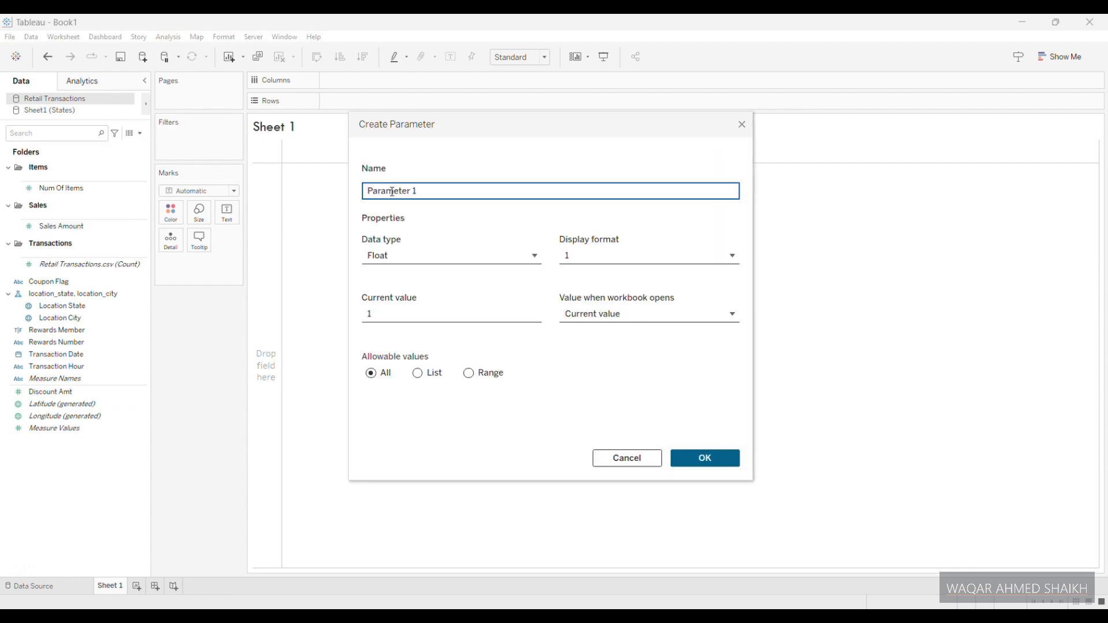
triple_click(425, 192)
type("Metric Selector")
key("Tab")
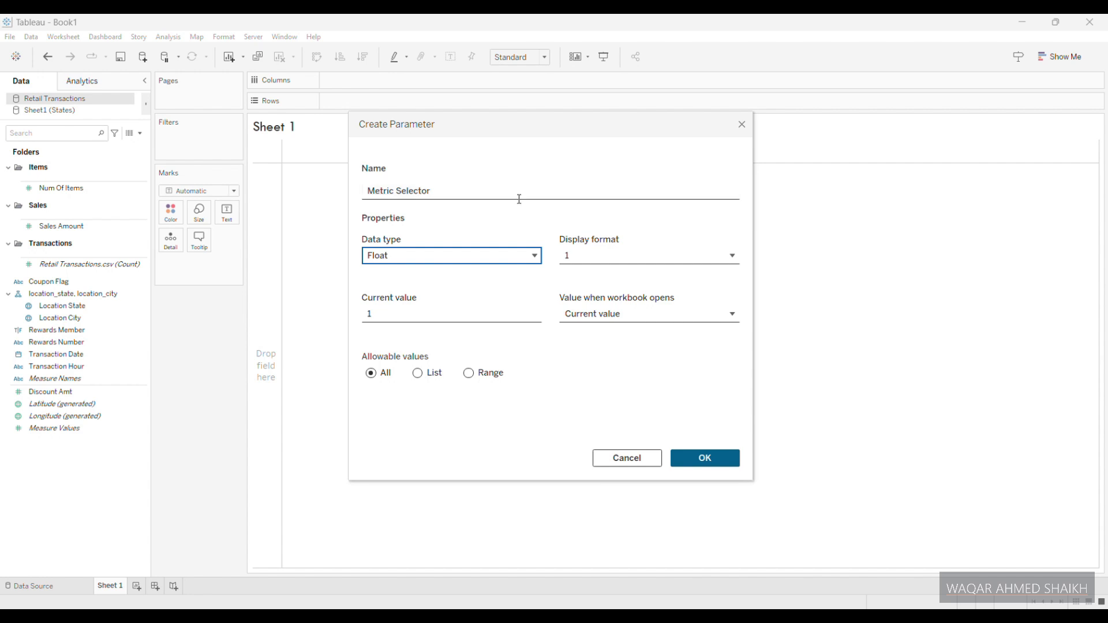
left_click(528, 254)
left_click(419, 311)
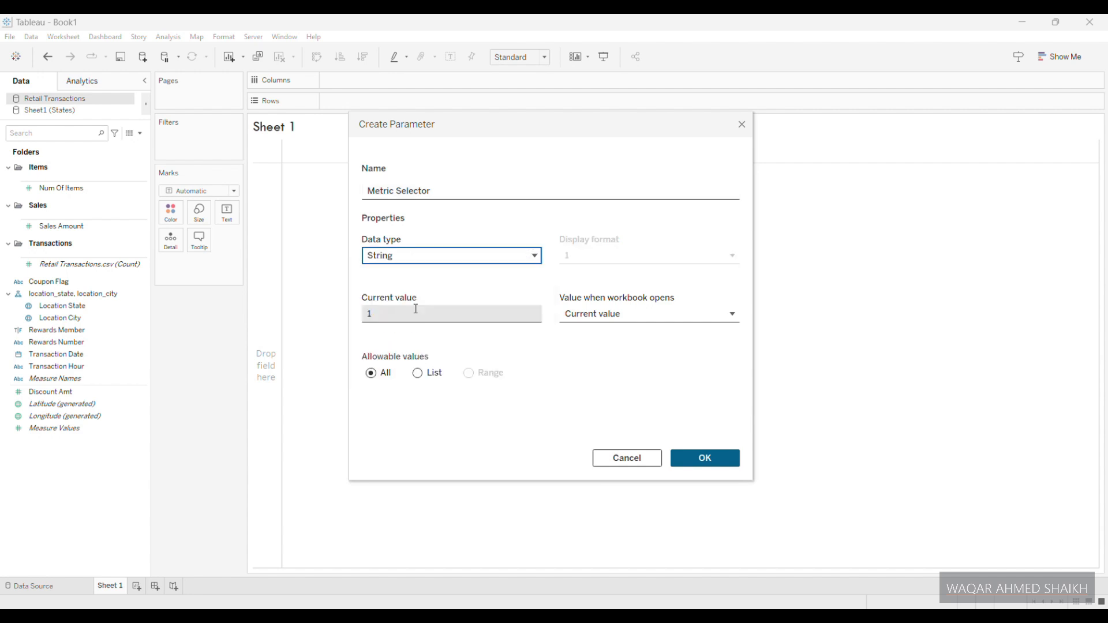
- Restrict the Metric Selector parameter to a list of Sales, Items and Transactions, and create it
left_click(418, 373)
left_click(403, 418)
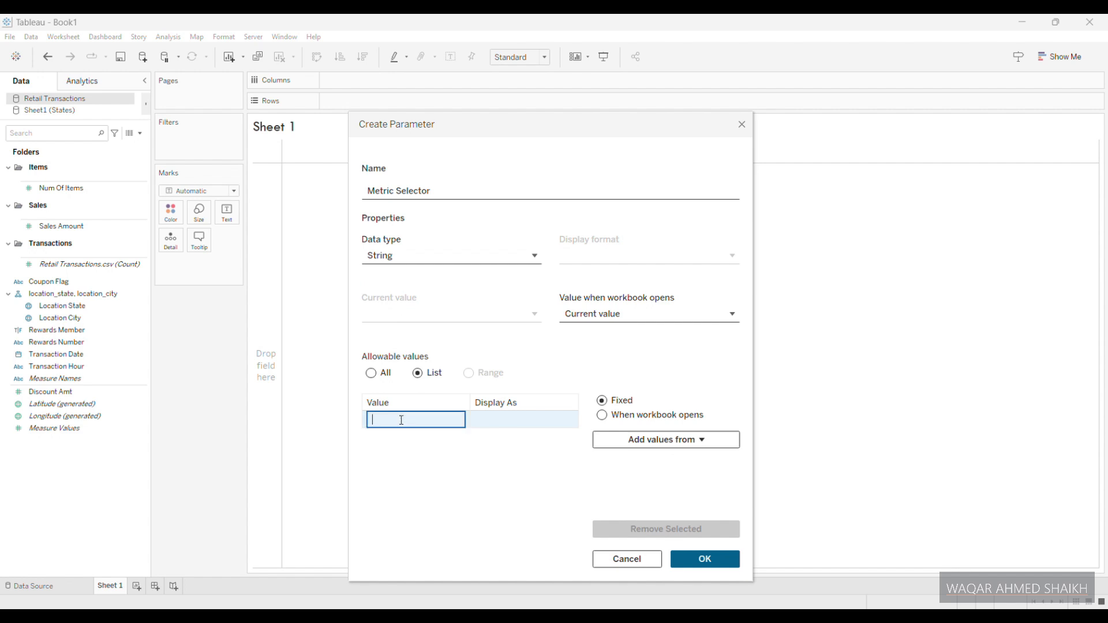
type("Sales")
key("Return")
type("Items")
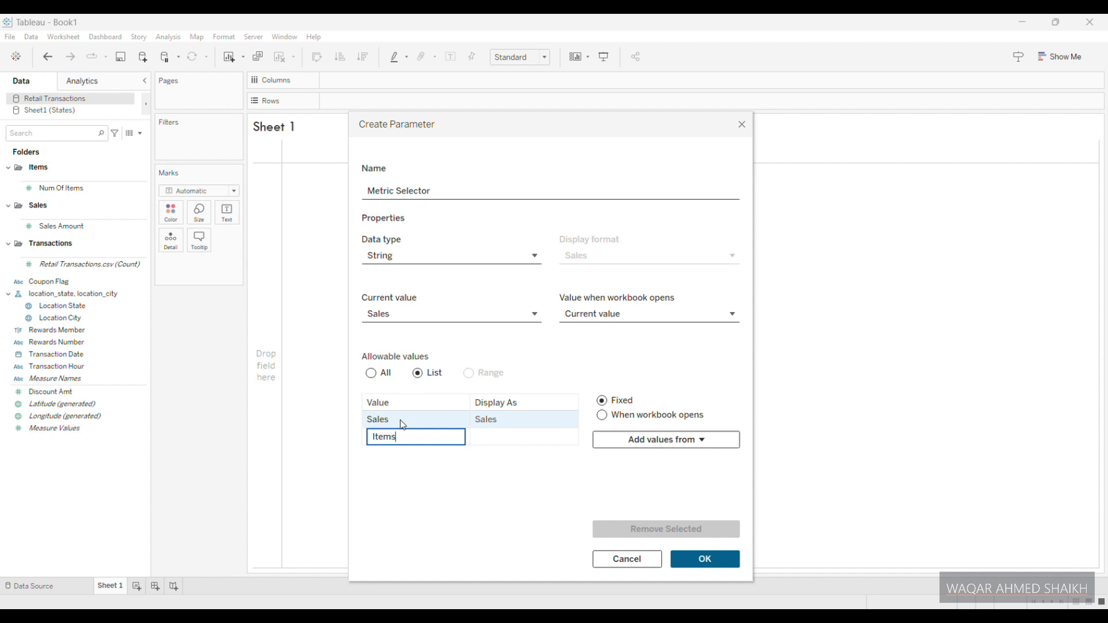
key("Return")
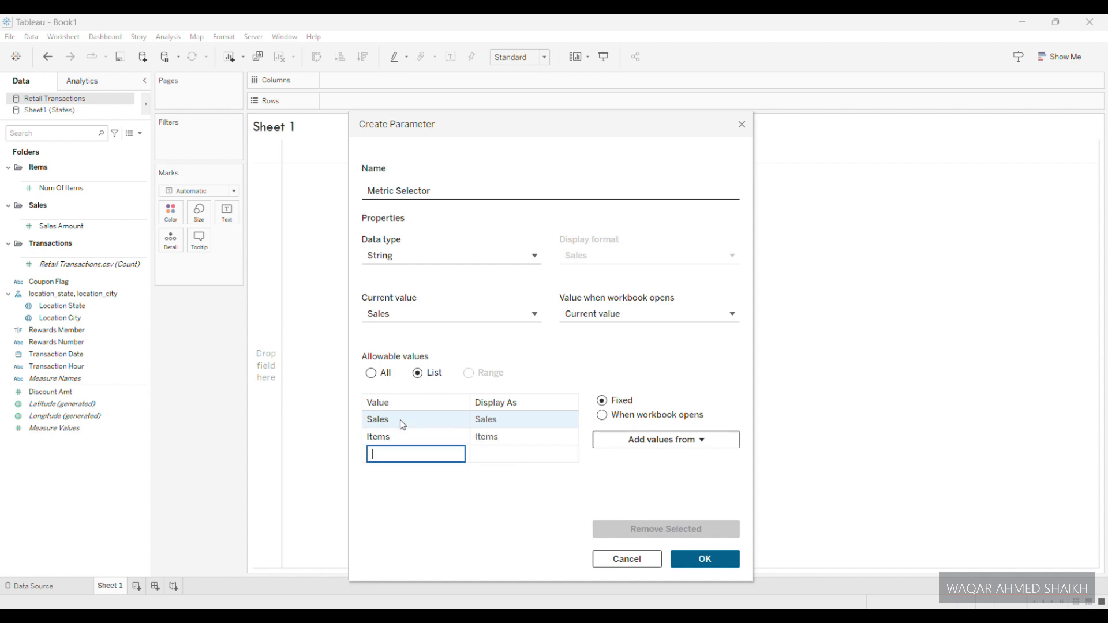
type("Transactions")
key("Return")
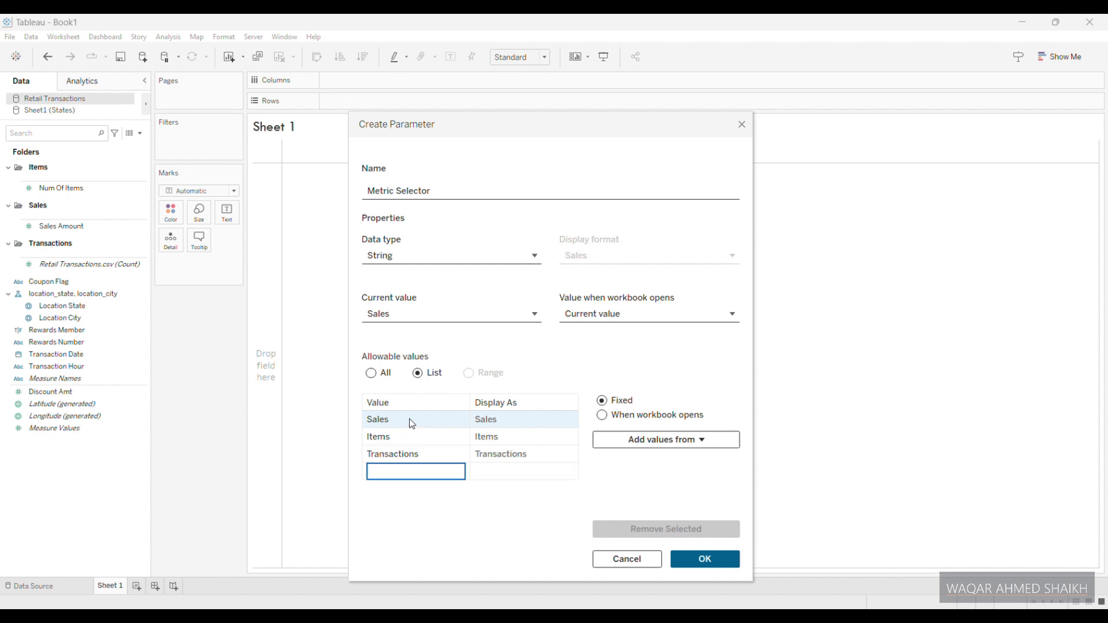
left_click(705, 558)
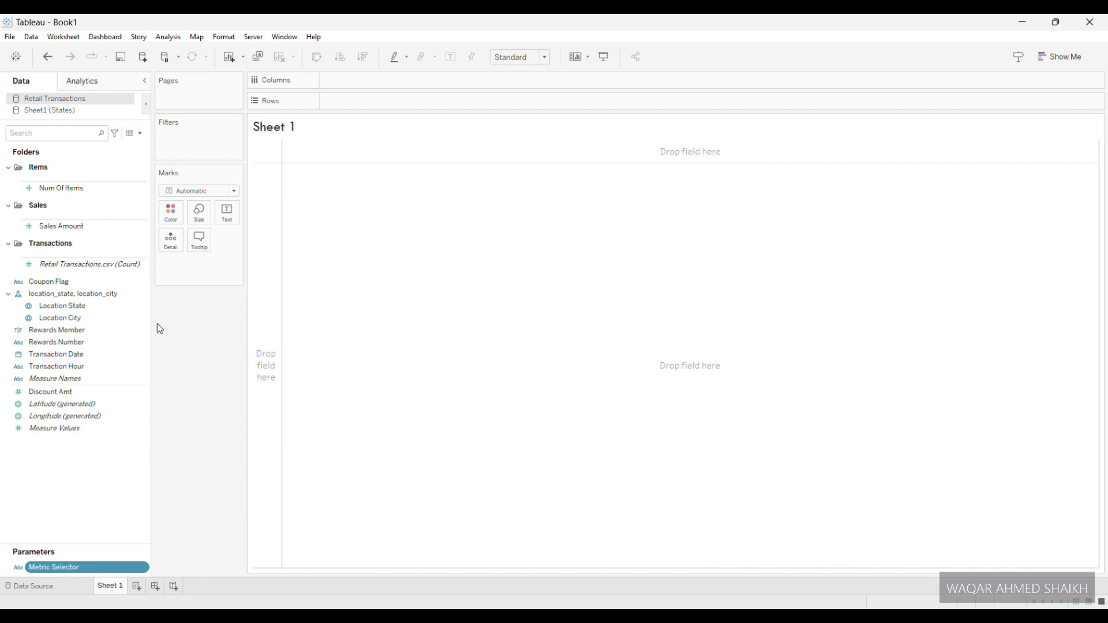
- Start another parameter named Month Selector with the Date data type
left_click(120, 180)
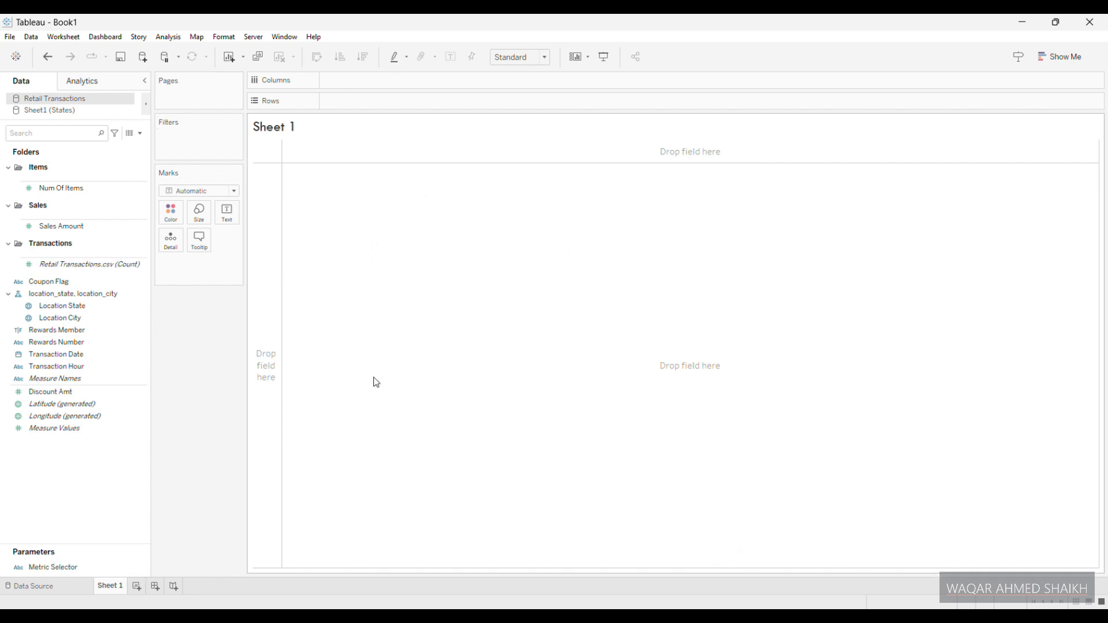
left_click(140, 134)
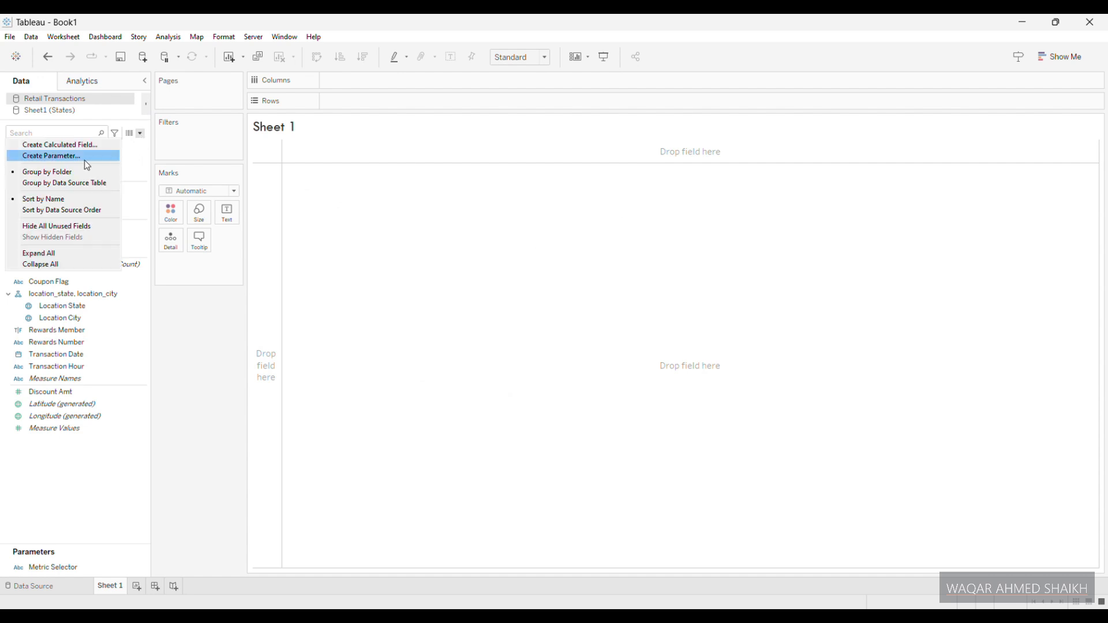
left_click(75, 160)
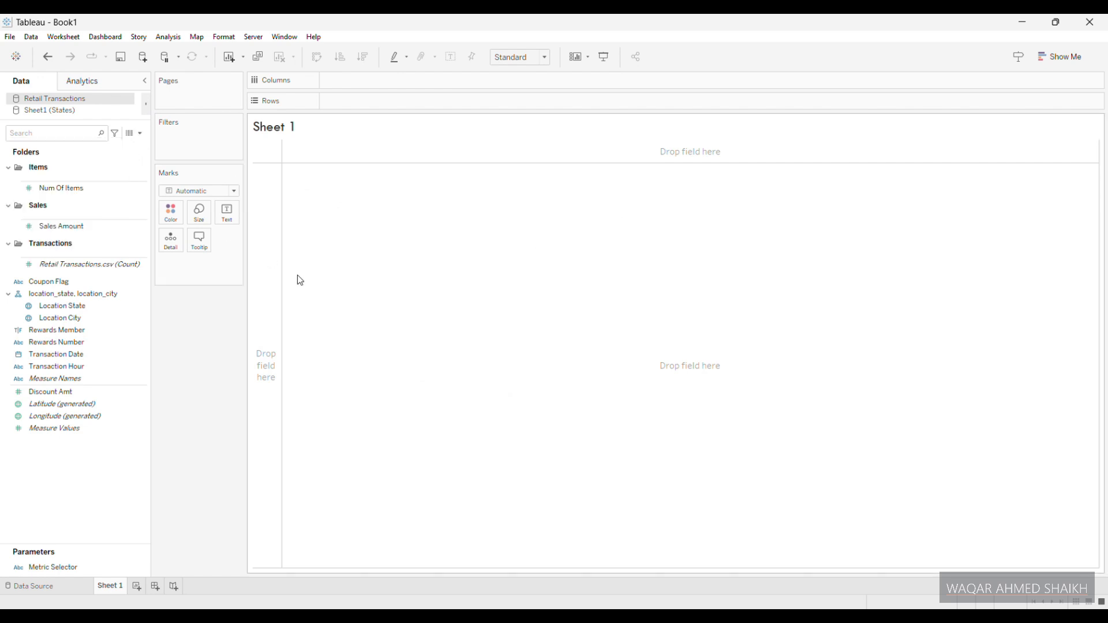
left_click_drag(412, 191, 424, 191)
key("ctrl+a")
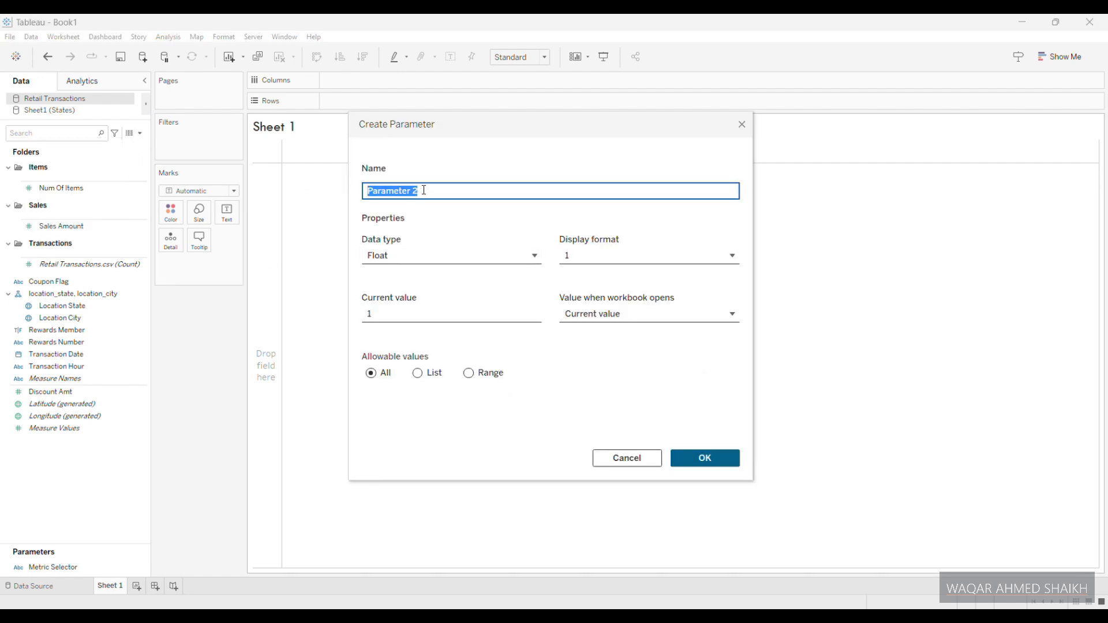
type("Month Selector")
key("Tab")
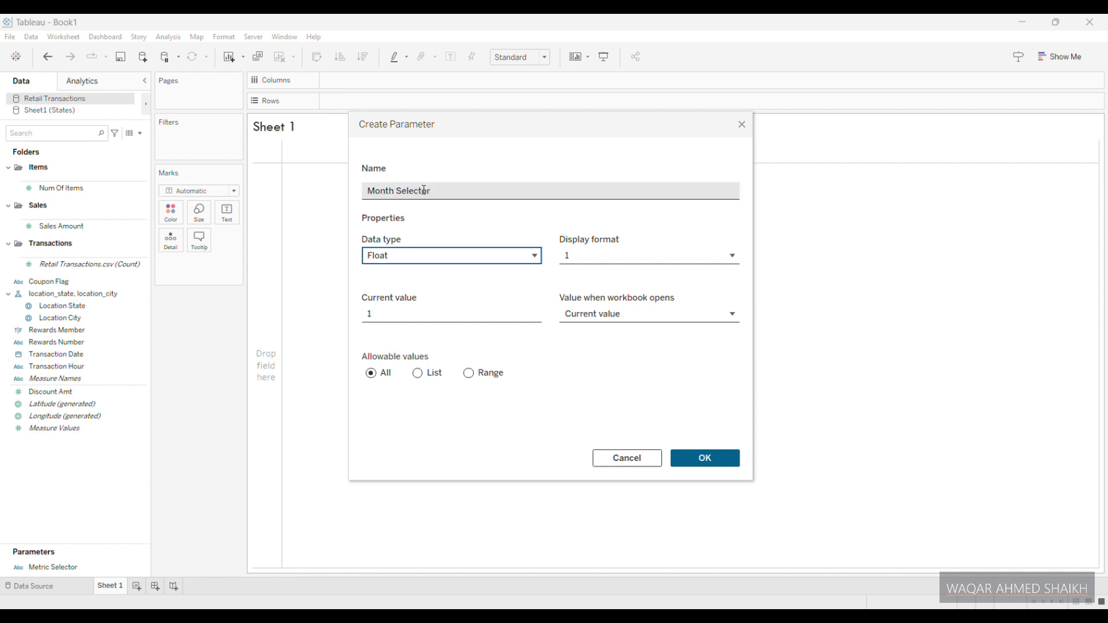
key("d")
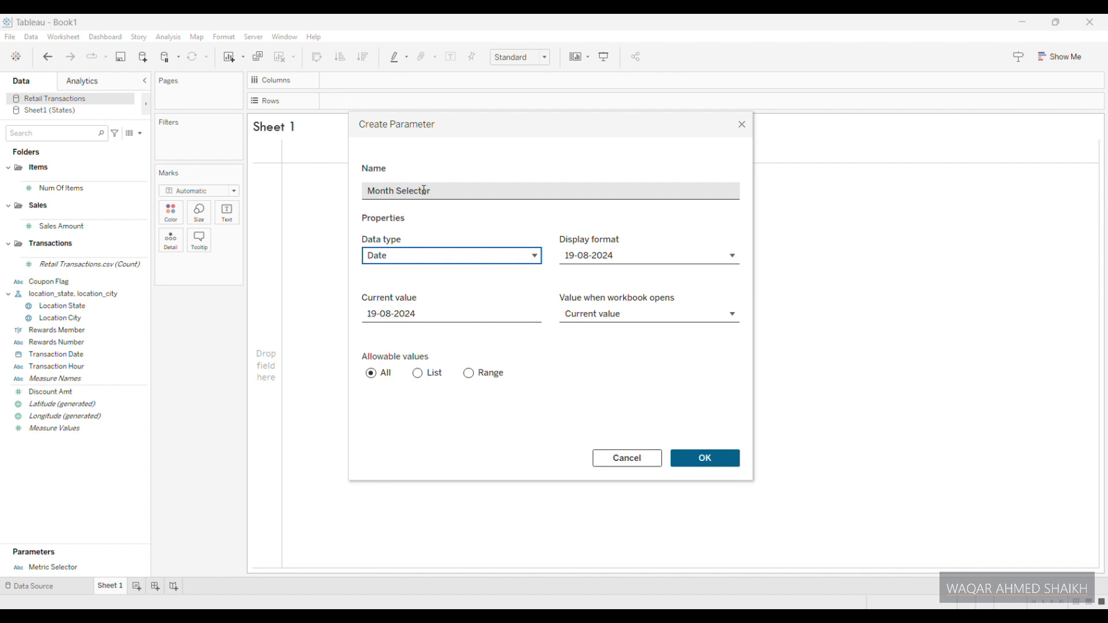
- Set Month Selector's allowable values to List and give it the custom display format MMM-YYYY
left_click(424, 374)
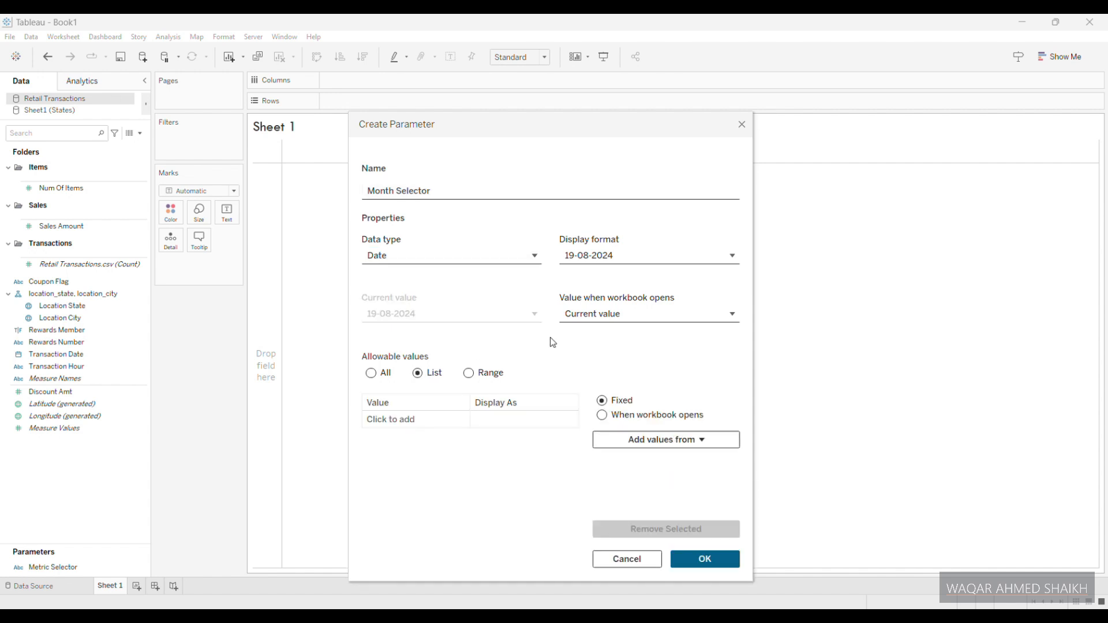
left_click(633, 261)
left_click(602, 378)
left_click(604, 425)
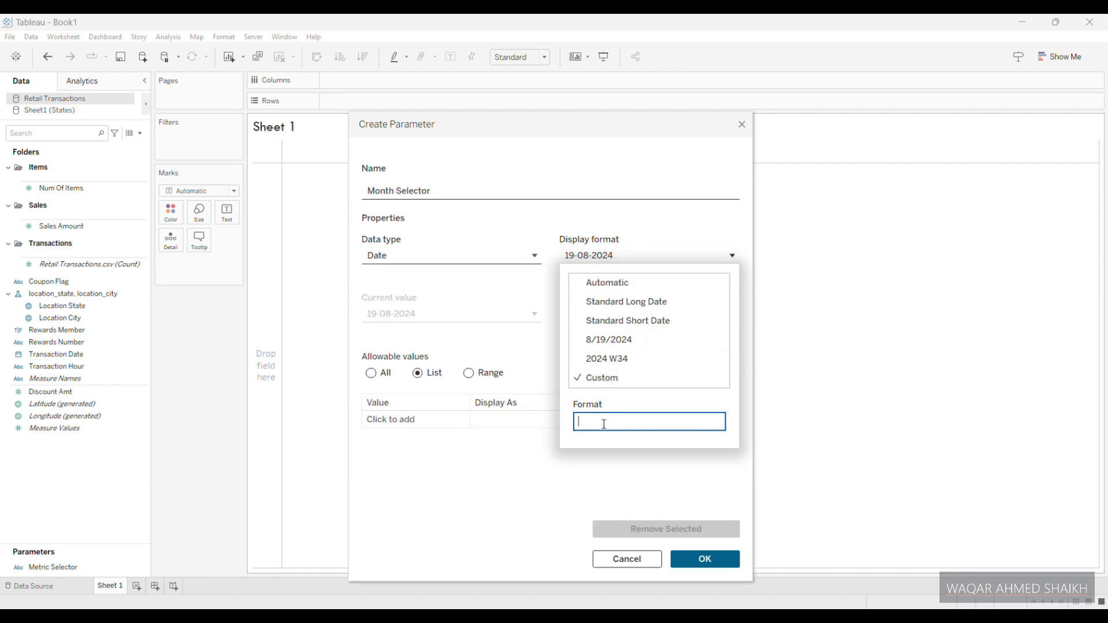
type("MMM")
type(" YYYY")
left_click(577, 471)
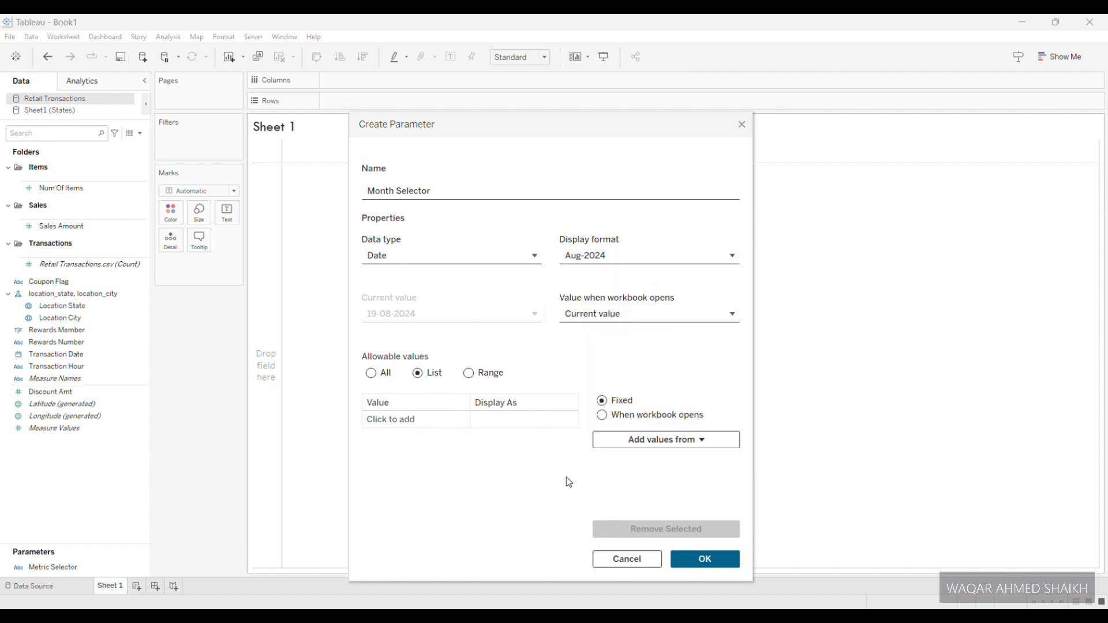
- Add the first days of October, November and December 2019 to the Month Selector value list
left_click(416, 420)
key("Escape")
left_click(426, 422)
type("1/10/2019")
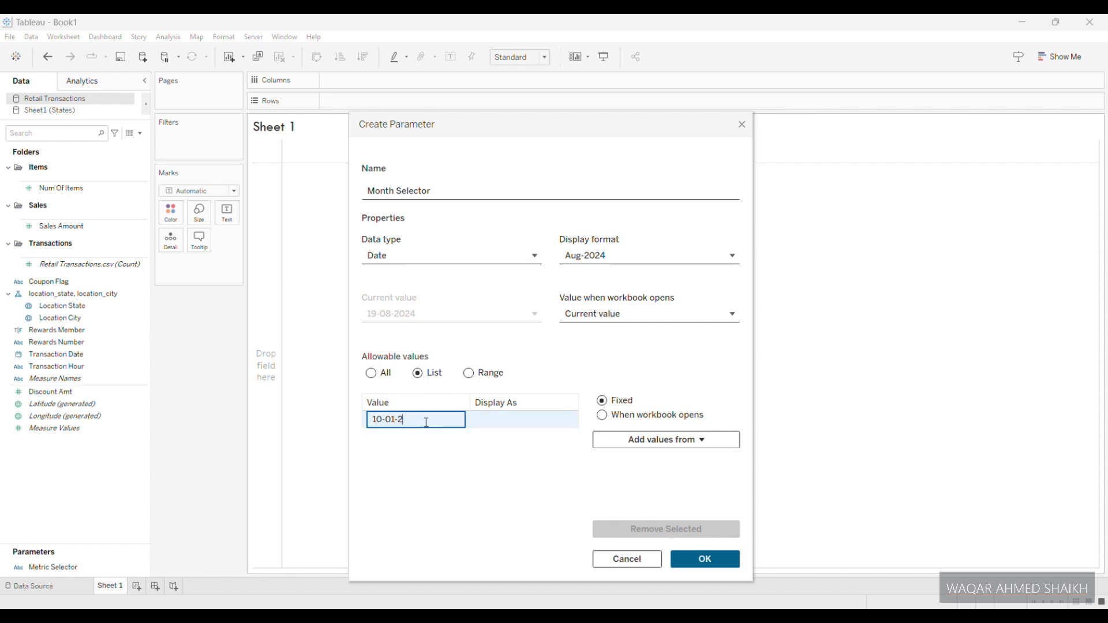
key("Return")
type("11-01-")
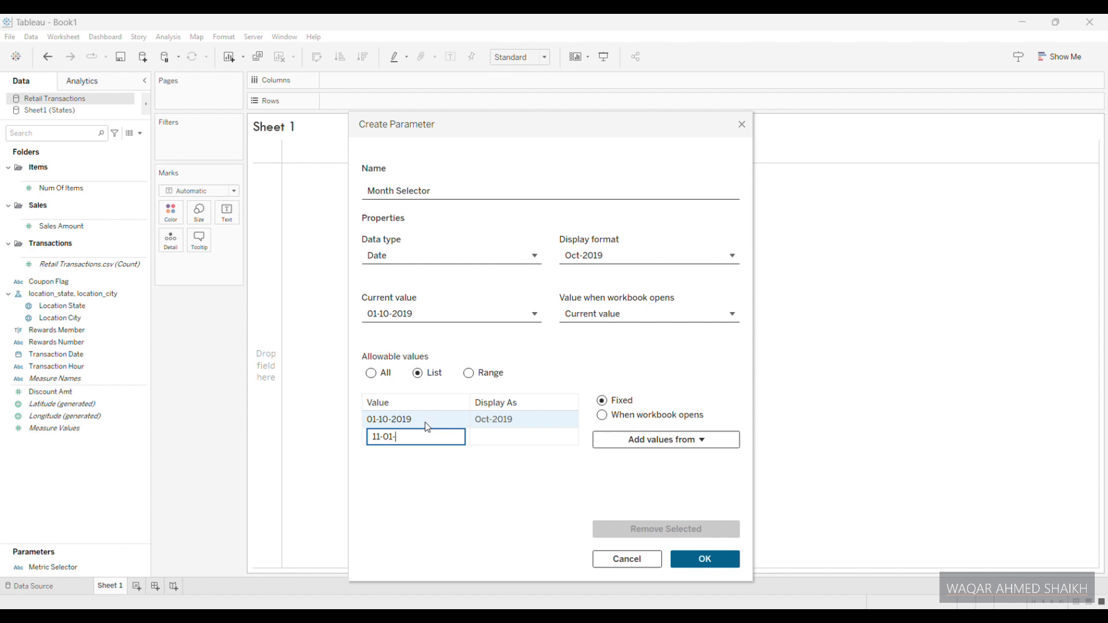
key("Return")
type("12-01-2019")
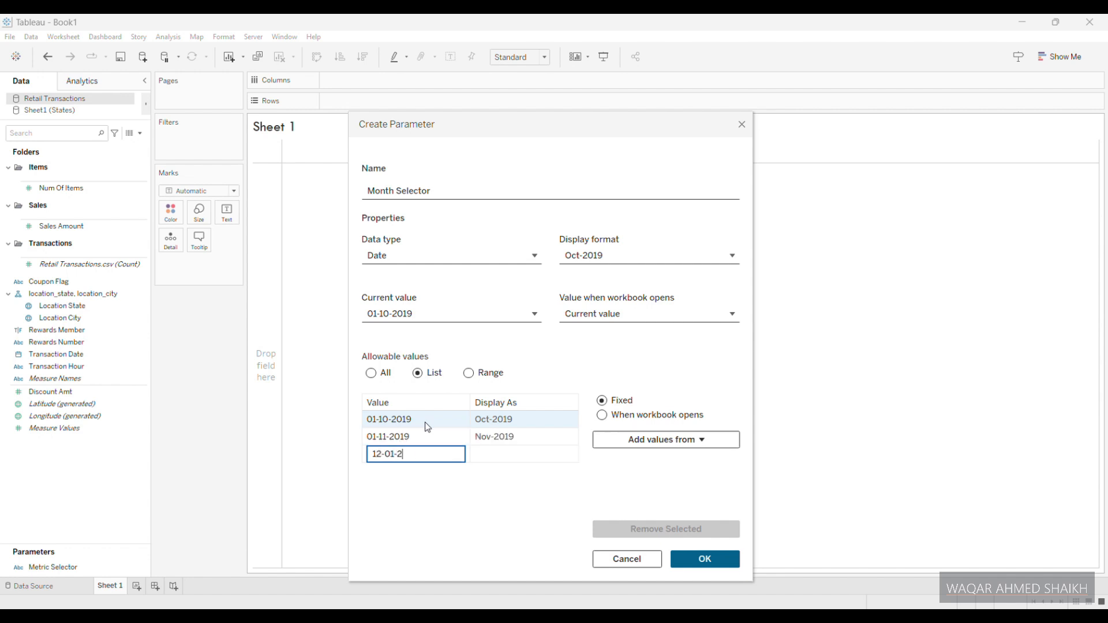
key("Return")
- Extend the Month Selector value list with the first day of each month from January to June 2020
type("01-01-2020")
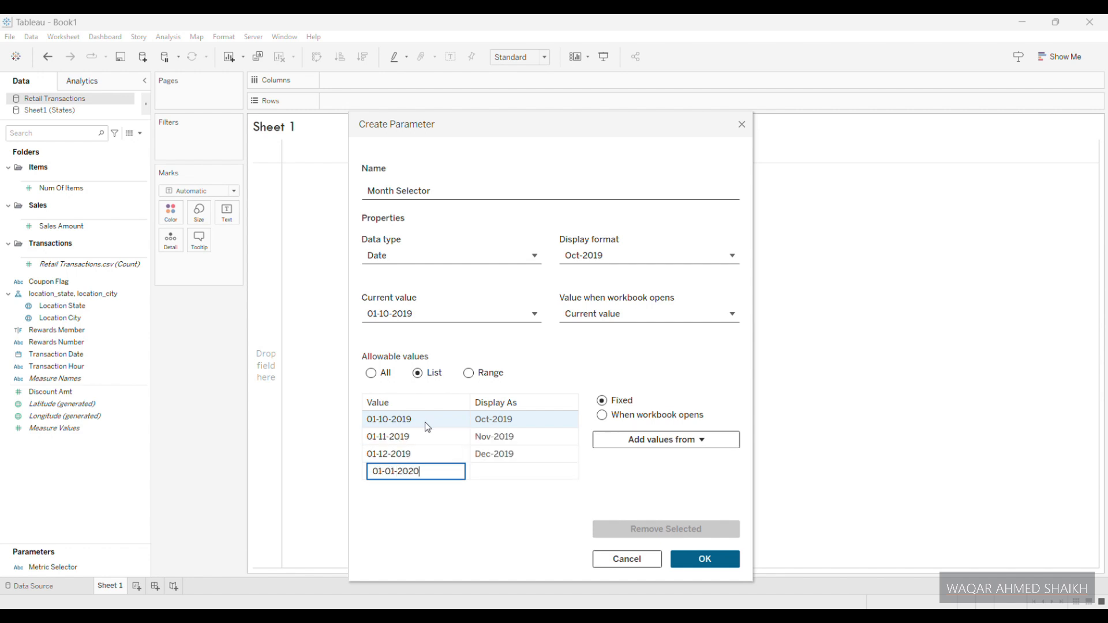
key("Return")
type("02-01-2020")
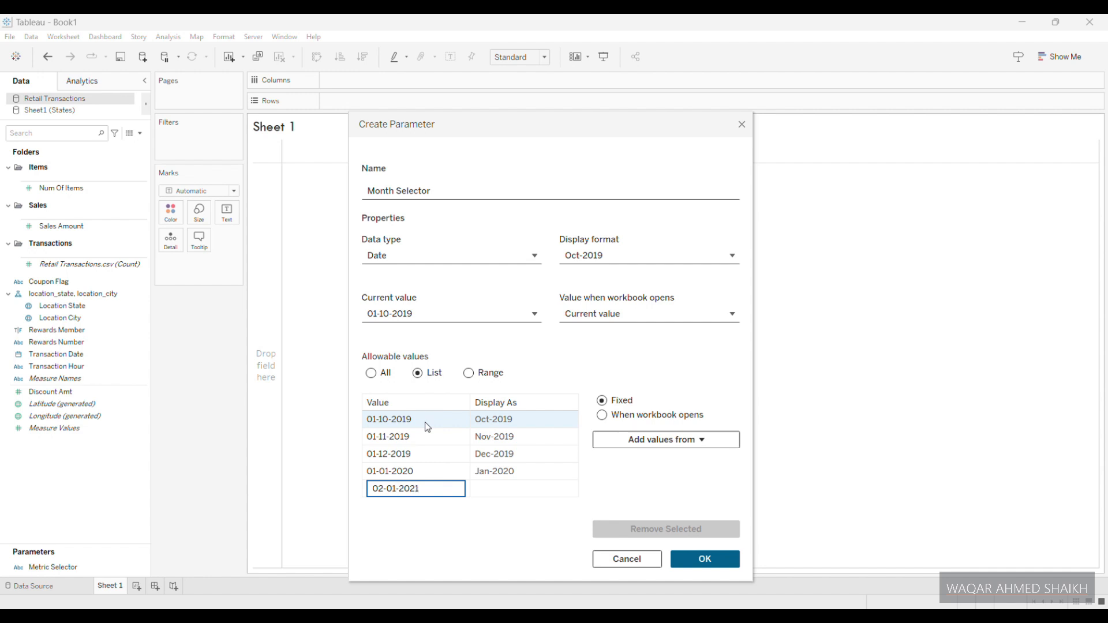
key("Return")
type("03-01-2020")
key("Return")
type("01-04-2020")
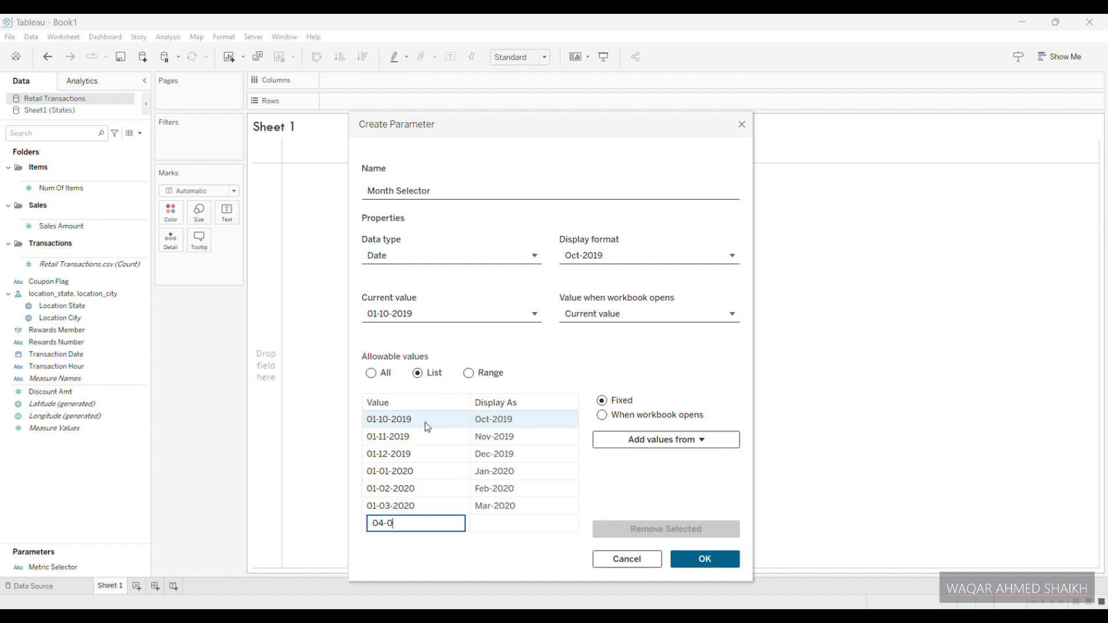
key("Return")
type("01-05-2020")
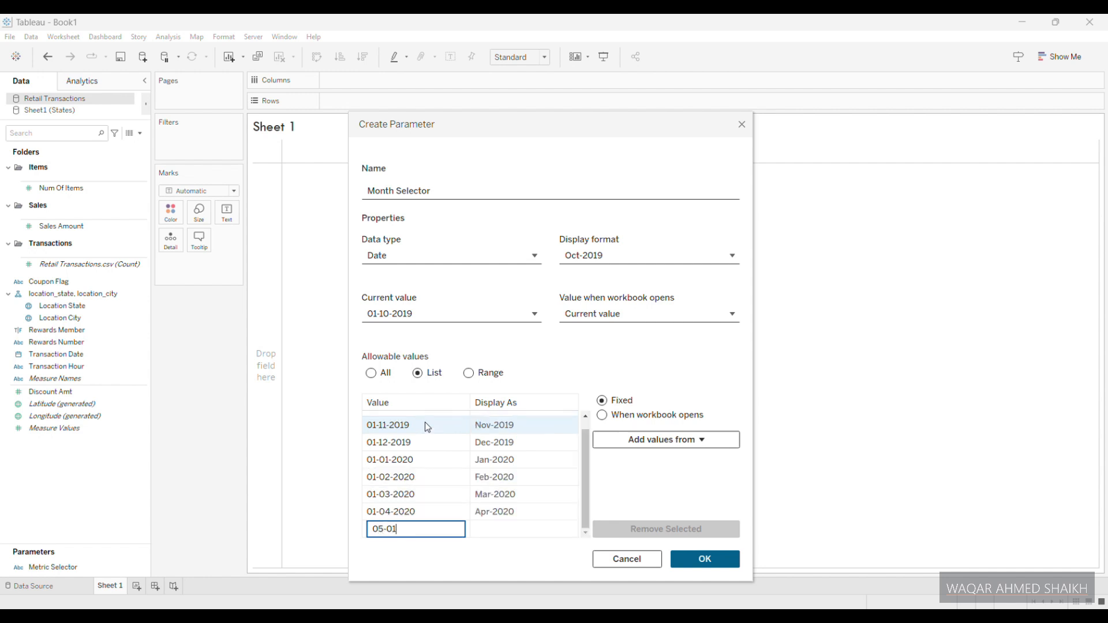
key("Return")
type("01-06-2020")
key("Return")
- Add the first day of each month from July to October 2020 to the value list and create the Month Selector parameter
type("07-01-2020")
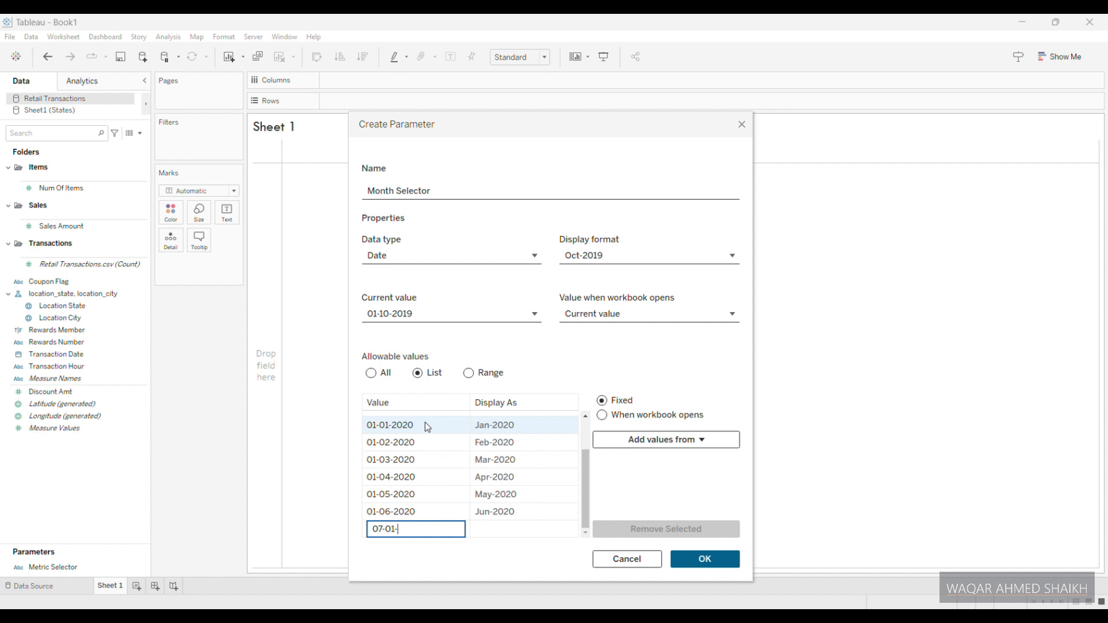
key("Return")
type("08-01-2020")
key("Return")
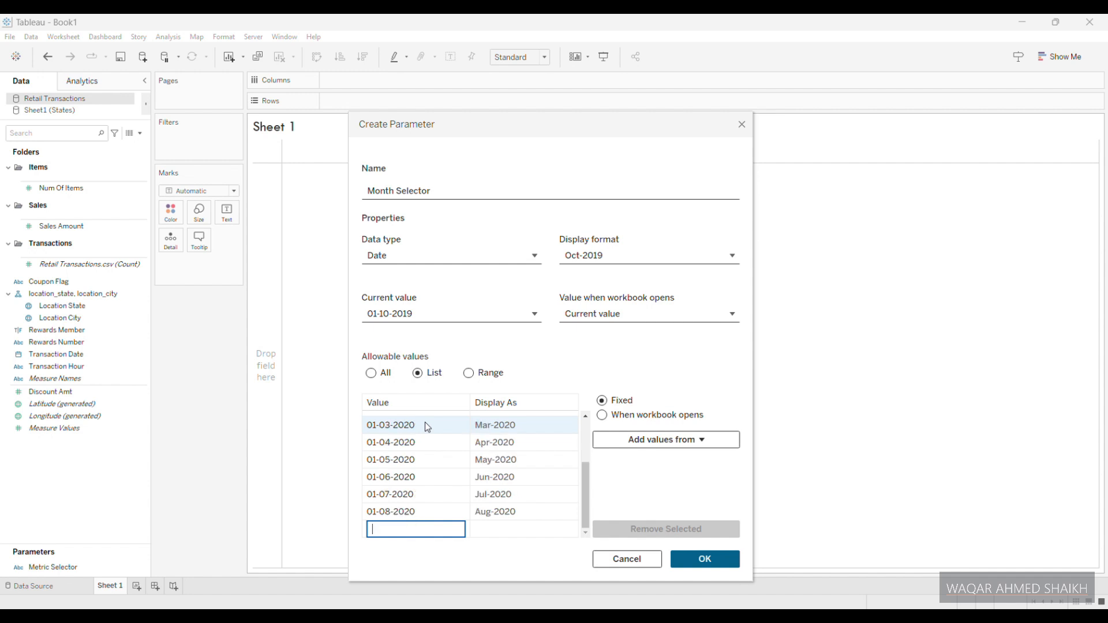
type("01-09-2020")
key("Return")
type("10-01-2020")
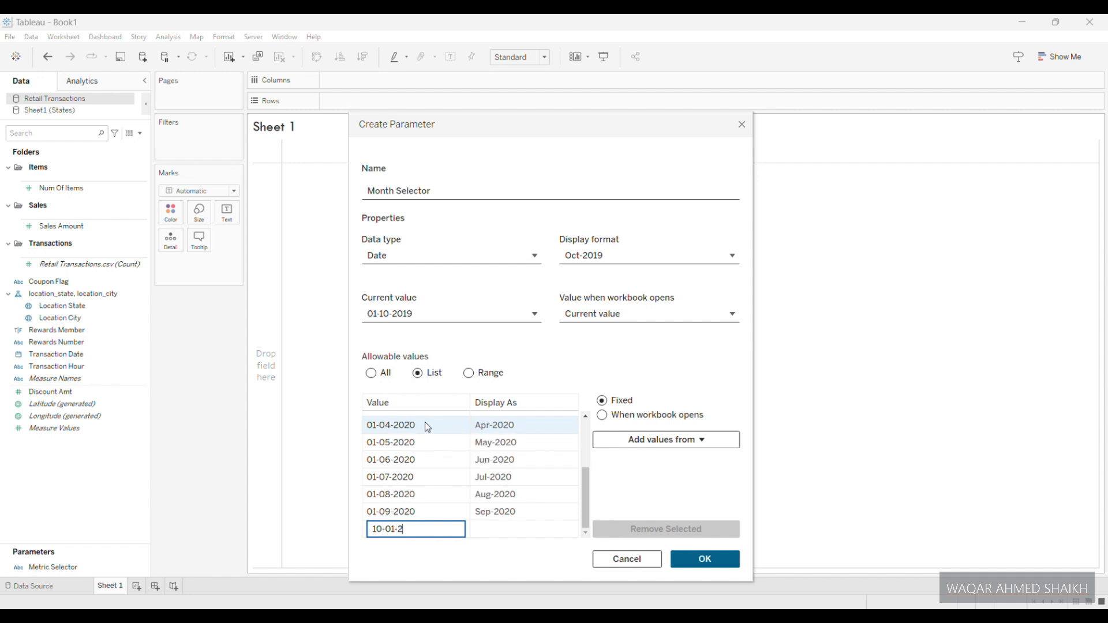
key("Return")
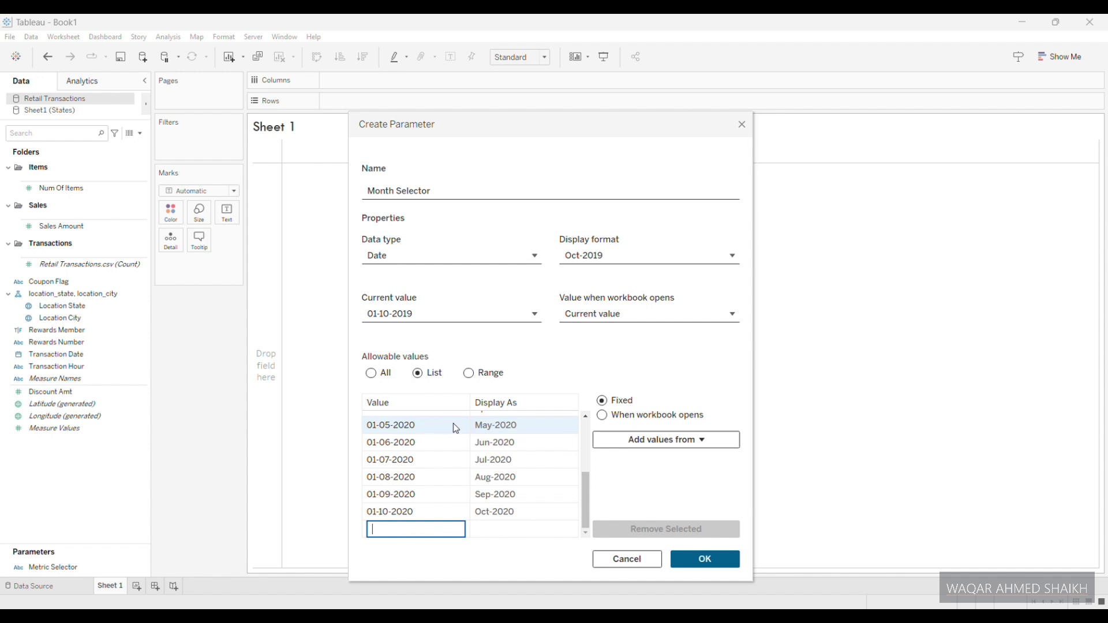
left_click(704, 560)
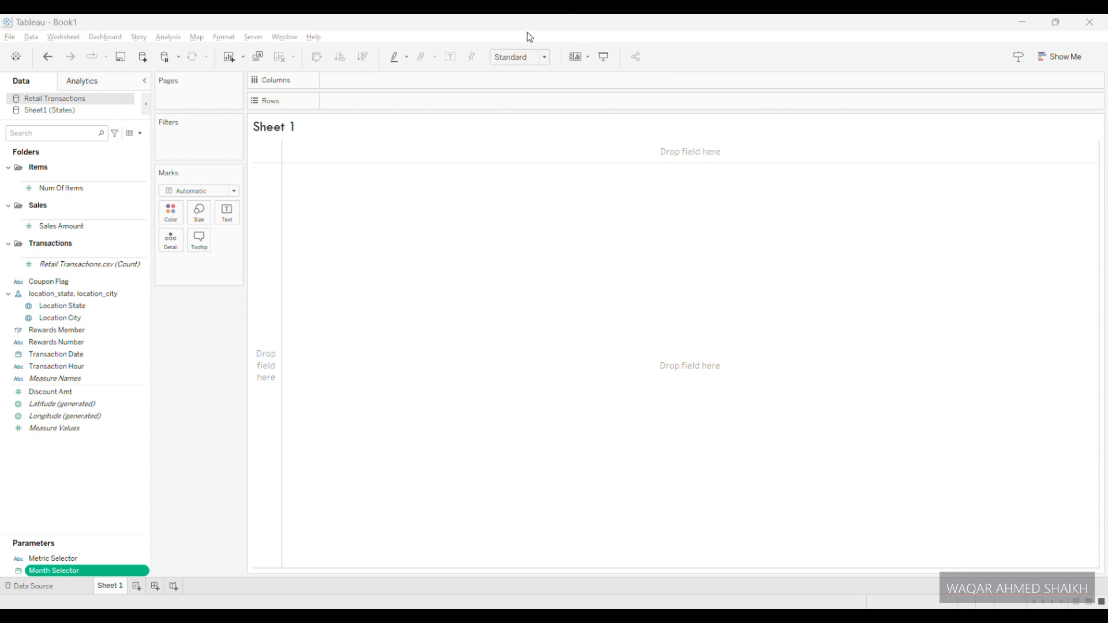
- Start a new parameter in the Retail Transactions data source named State Filter with the String data type
left_click(140, 133)
left_click(75, 157)
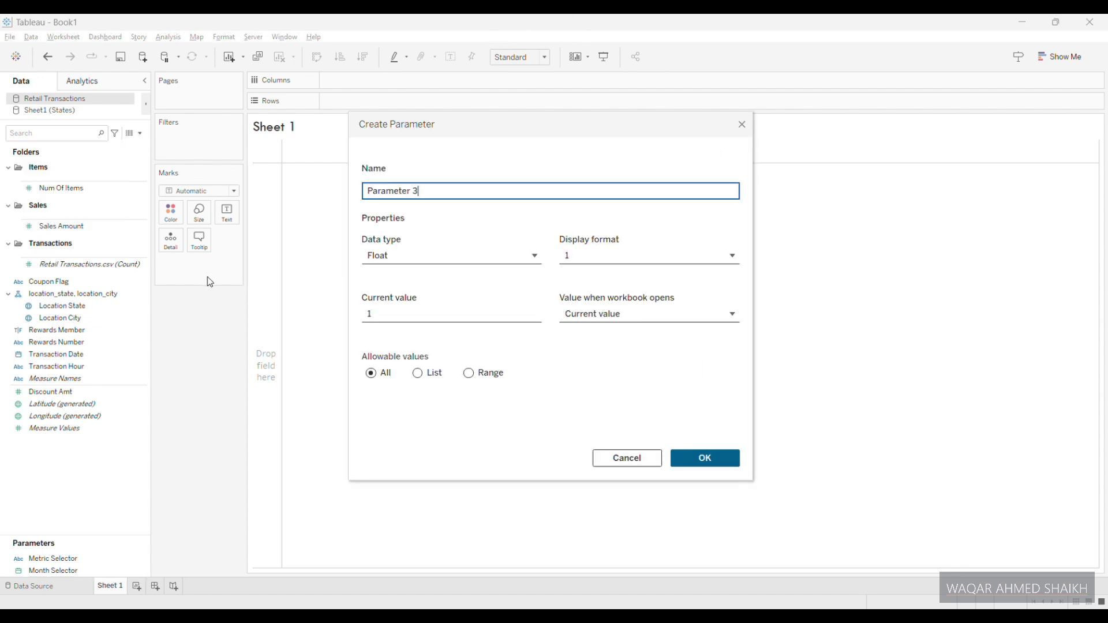
triple_click(449, 188)
type("Sale")
key("BackSpace")
key("BackSpace")
key("BackSpace")
type("tate filter")
left_click(418, 252)
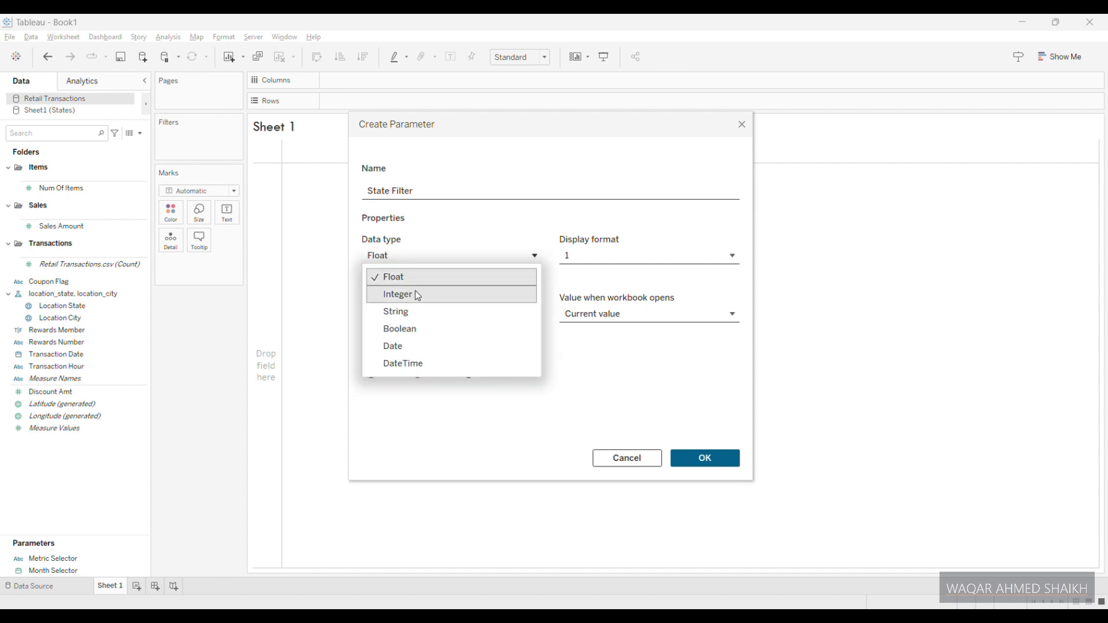
left_click(413, 314)
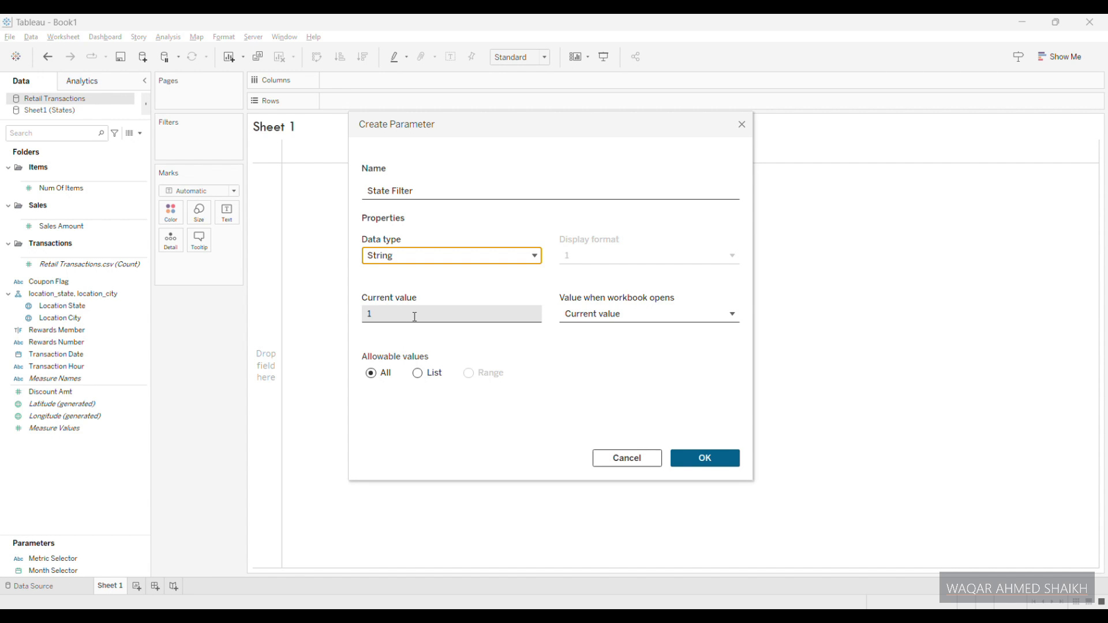
- Give State Filter the current value All, allow all values, and create the parameter
left_click(414, 317)
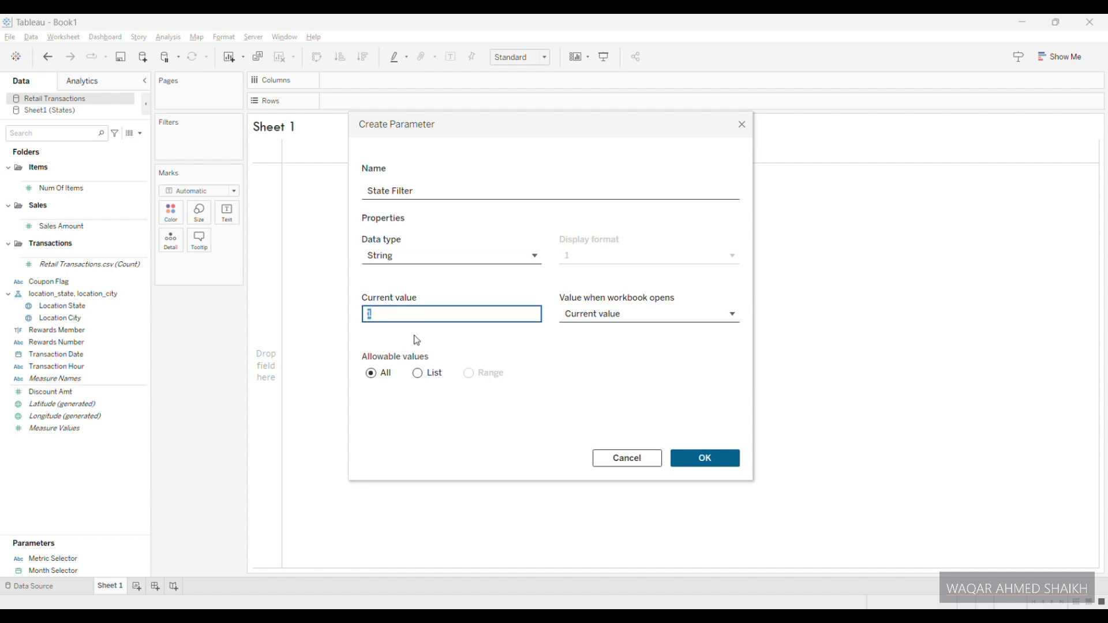
type("All")
left_click(373, 376)
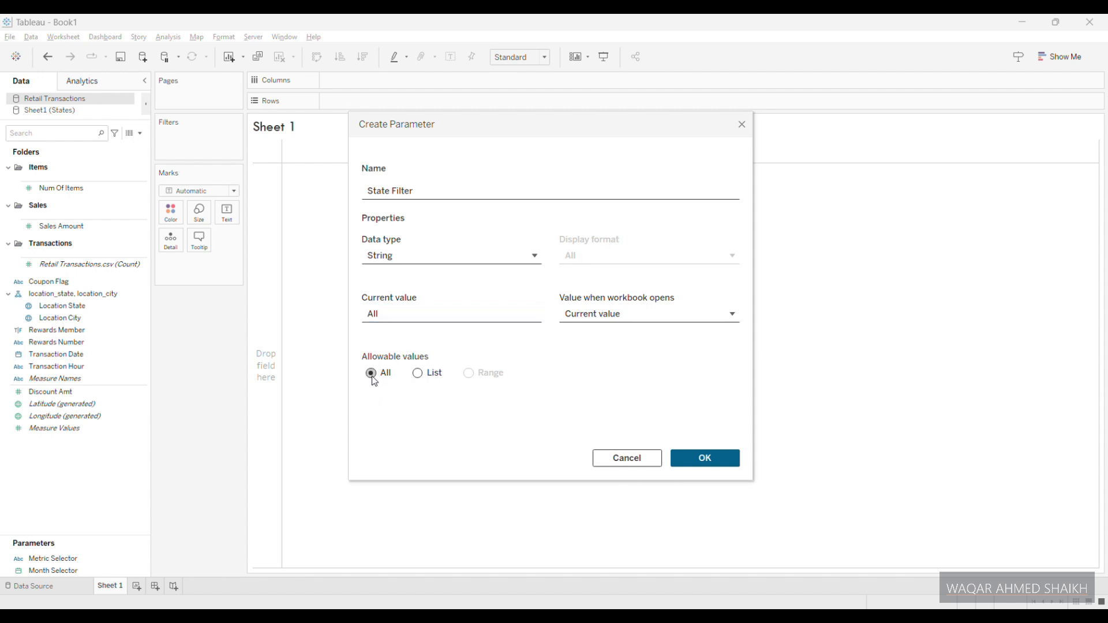
left_click(701, 459)
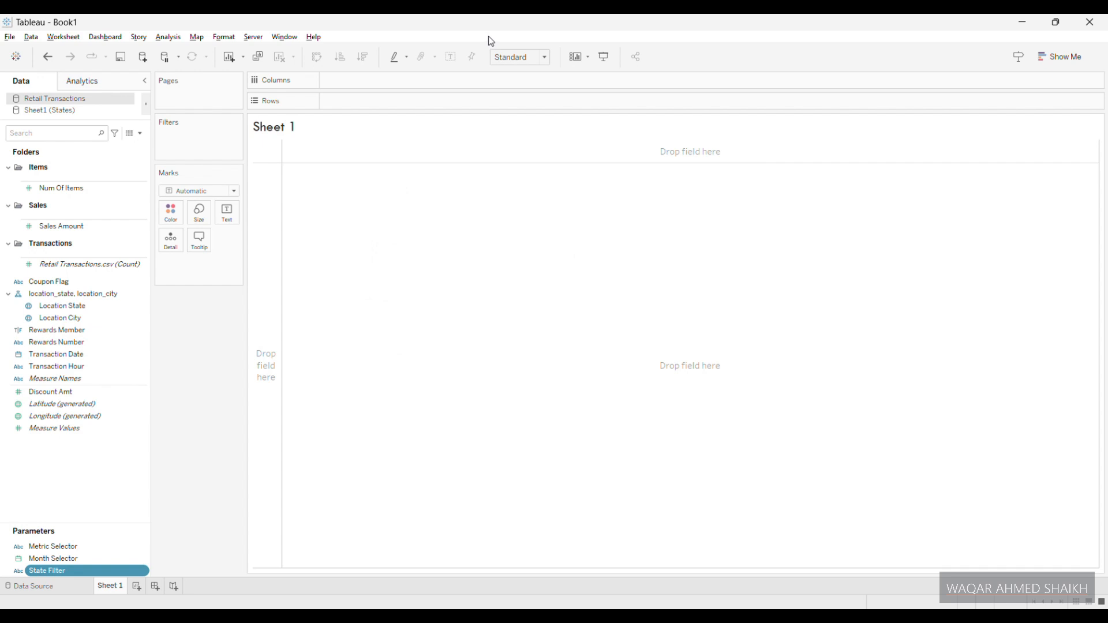
key("alt+Tab")
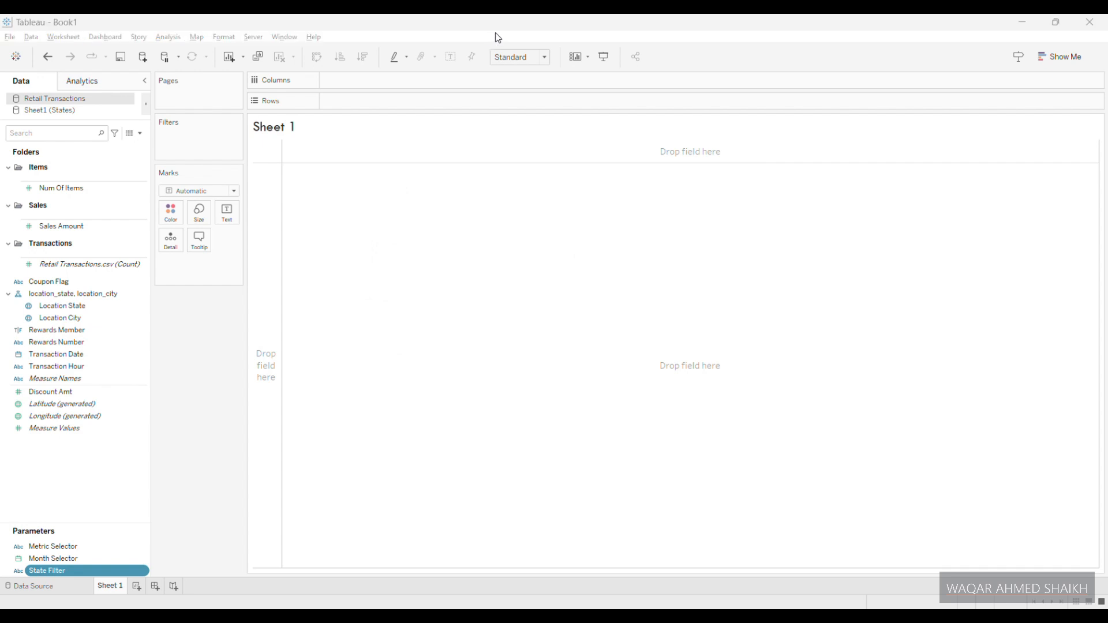